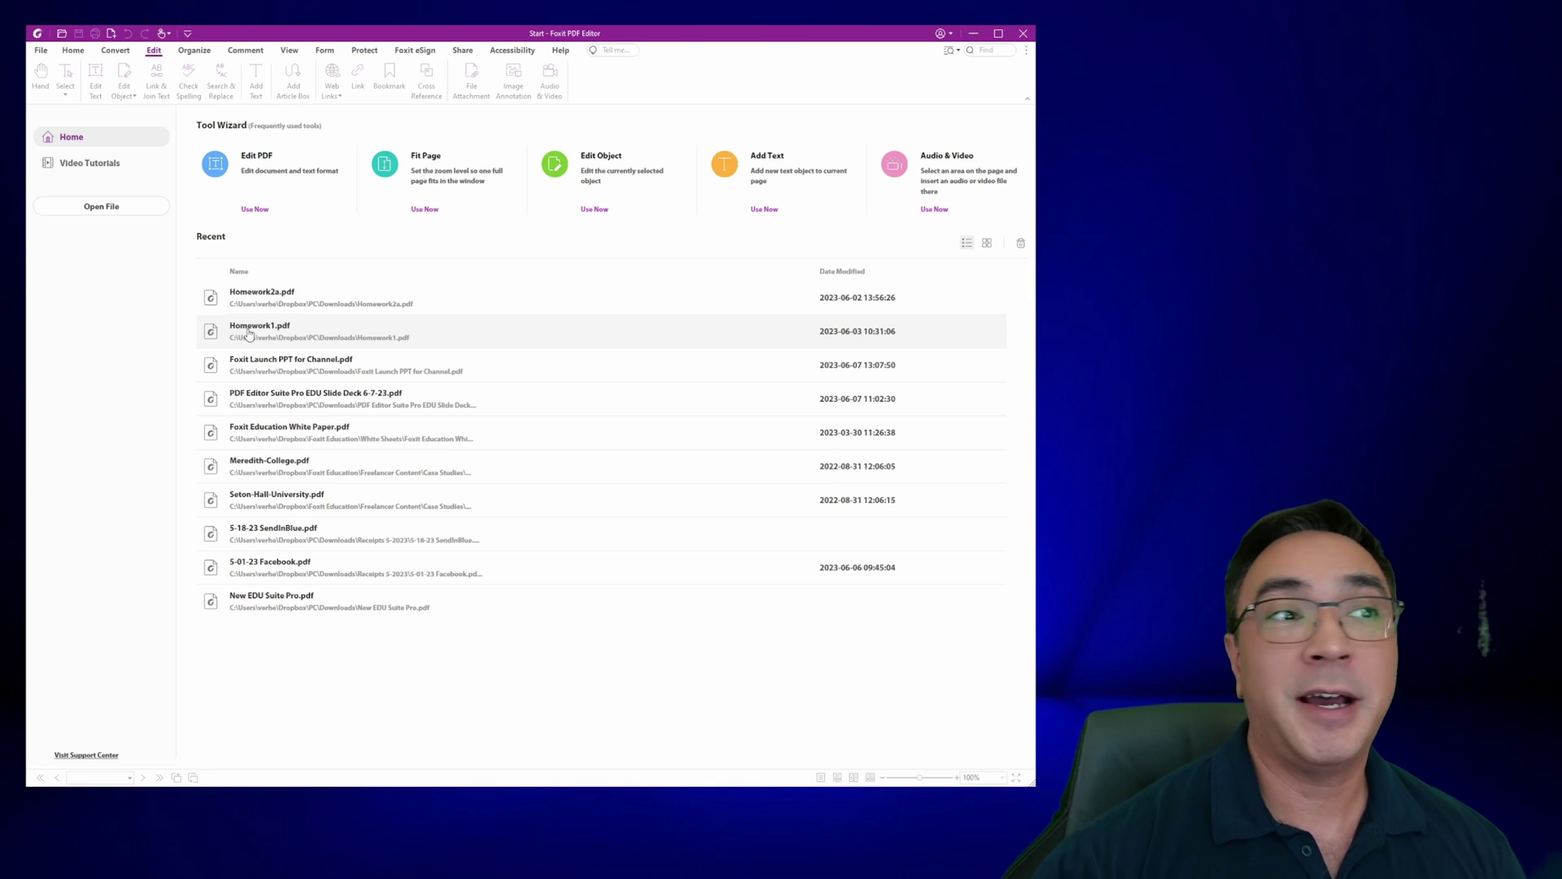
Open Homework1.pdf from the recent files and scroll down through its pages
{"action": "left_click", "coordinate": [249, 334]}
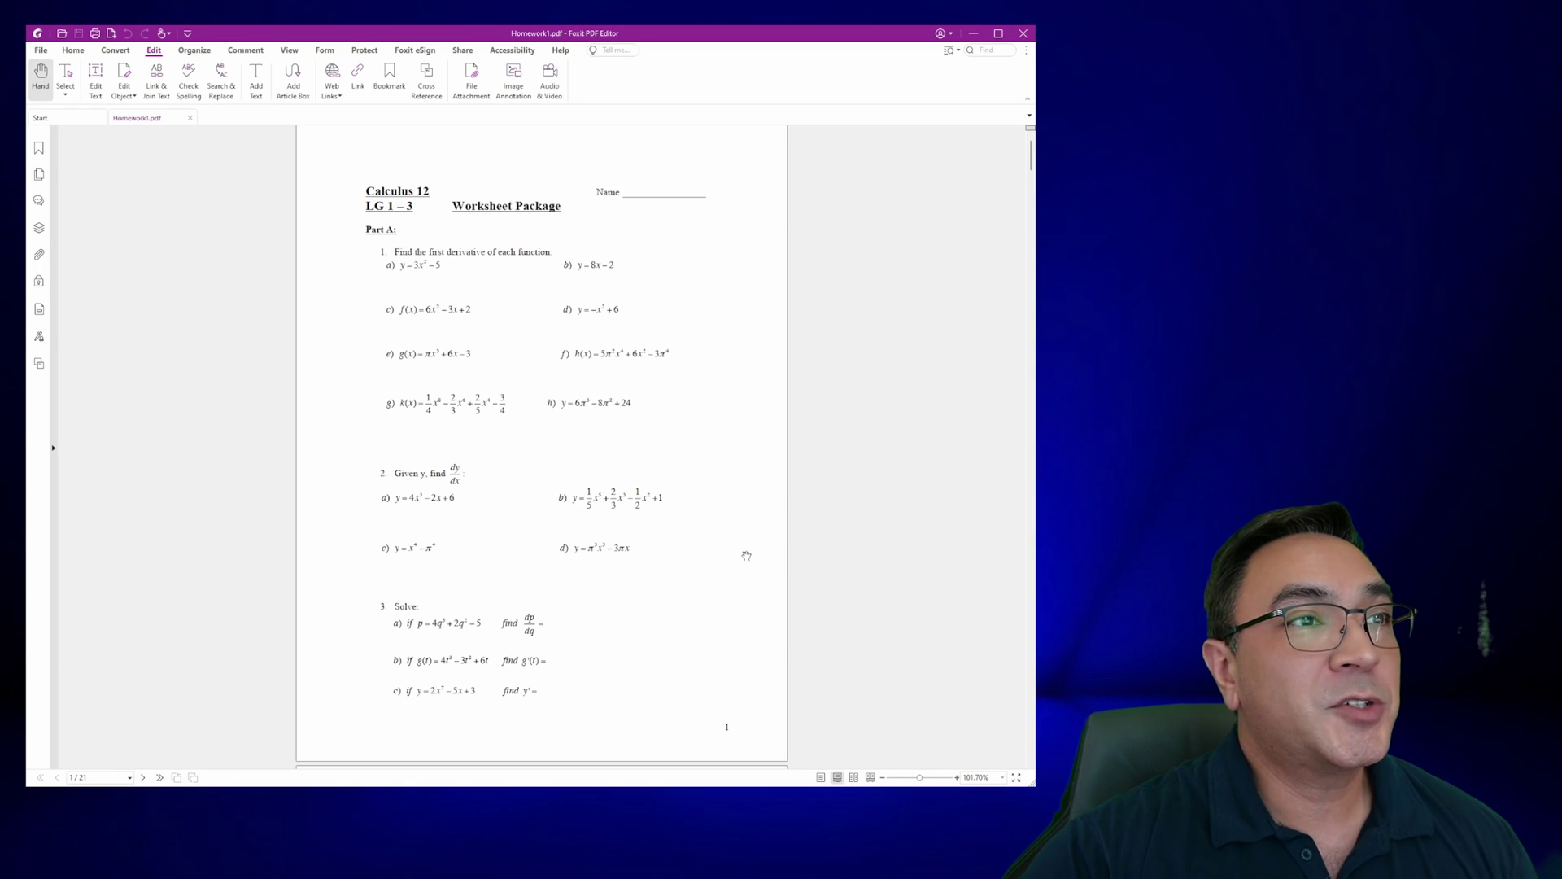
{"action": "scroll", "coordinate": [746, 548], "scroll_direction": "down", "scroll_amount": 5}
{"action": "scroll", "coordinate": [746, 547], "scroll_direction": "down", "scroll_amount": 1}
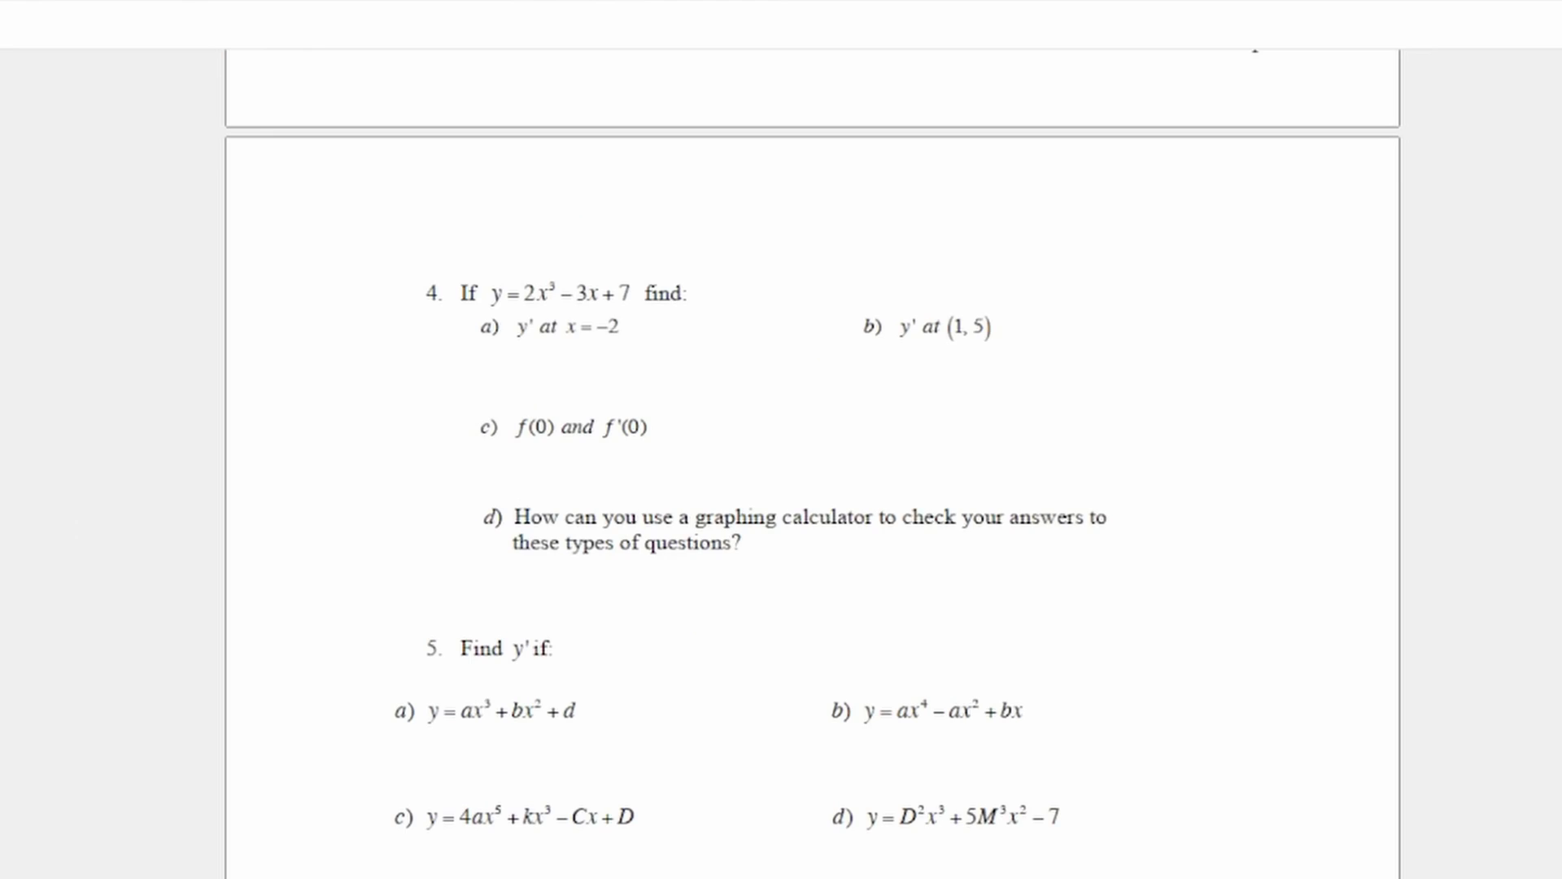
{"action": "scroll", "coordinate": [813, 464], "scroll_direction": "down", "scroll_amount": 1}
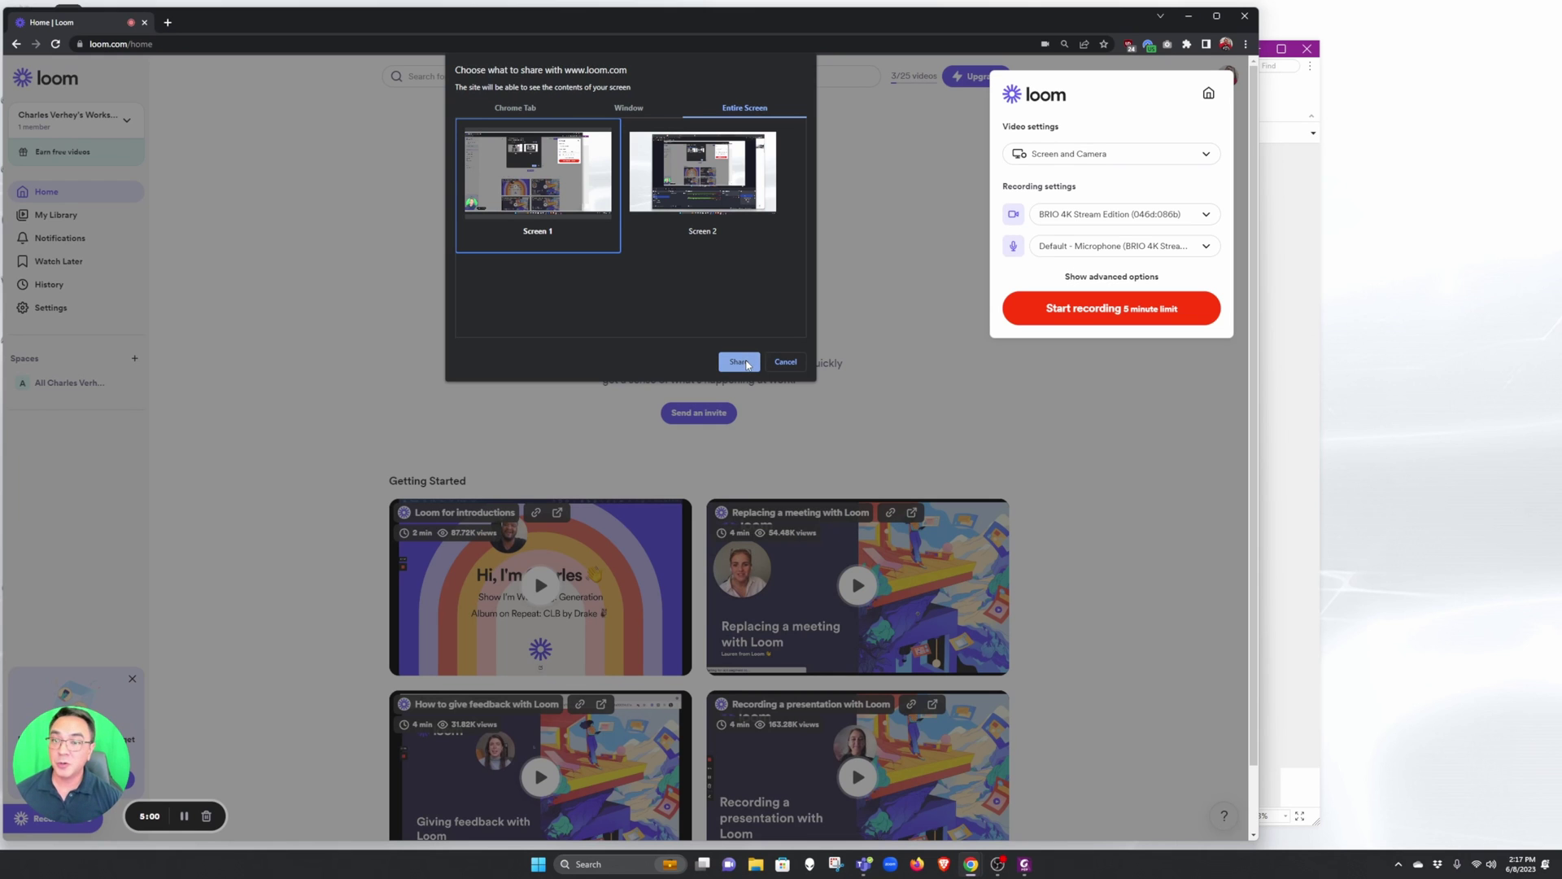
Record the entire screen in Loom with the Foxit worksheet in front, then stop recording
{"action": "left_click", "coordinate": [738, 363]}
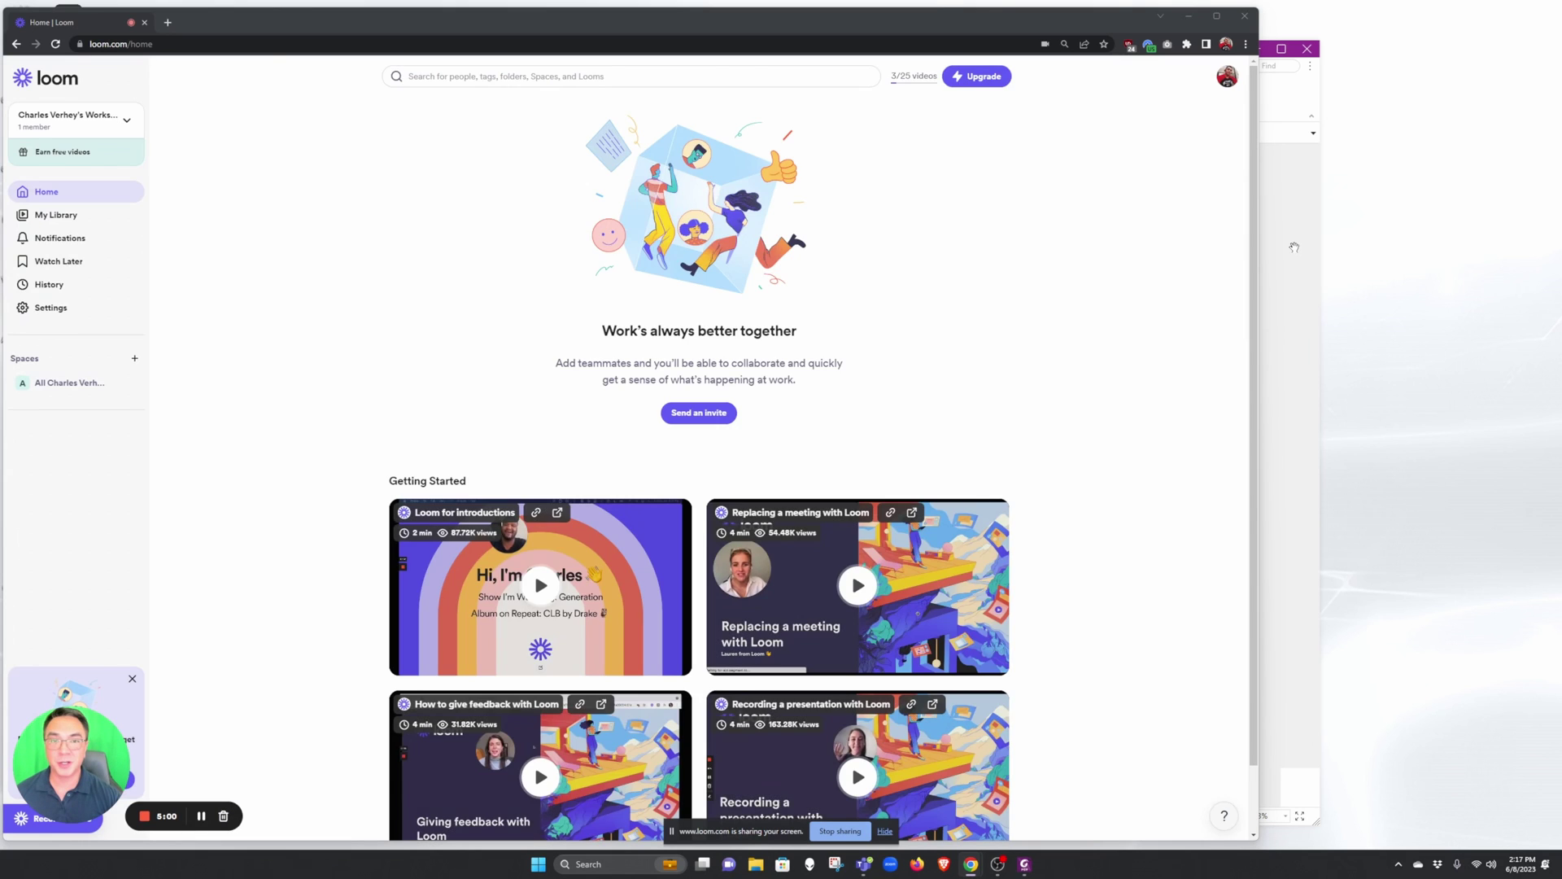
{"action": "left_click", "coordinate": [1294, 247]}
{"action": "left_click_drag", "start_coordinate": [1099, 61], "coordinate": [959, 49]}
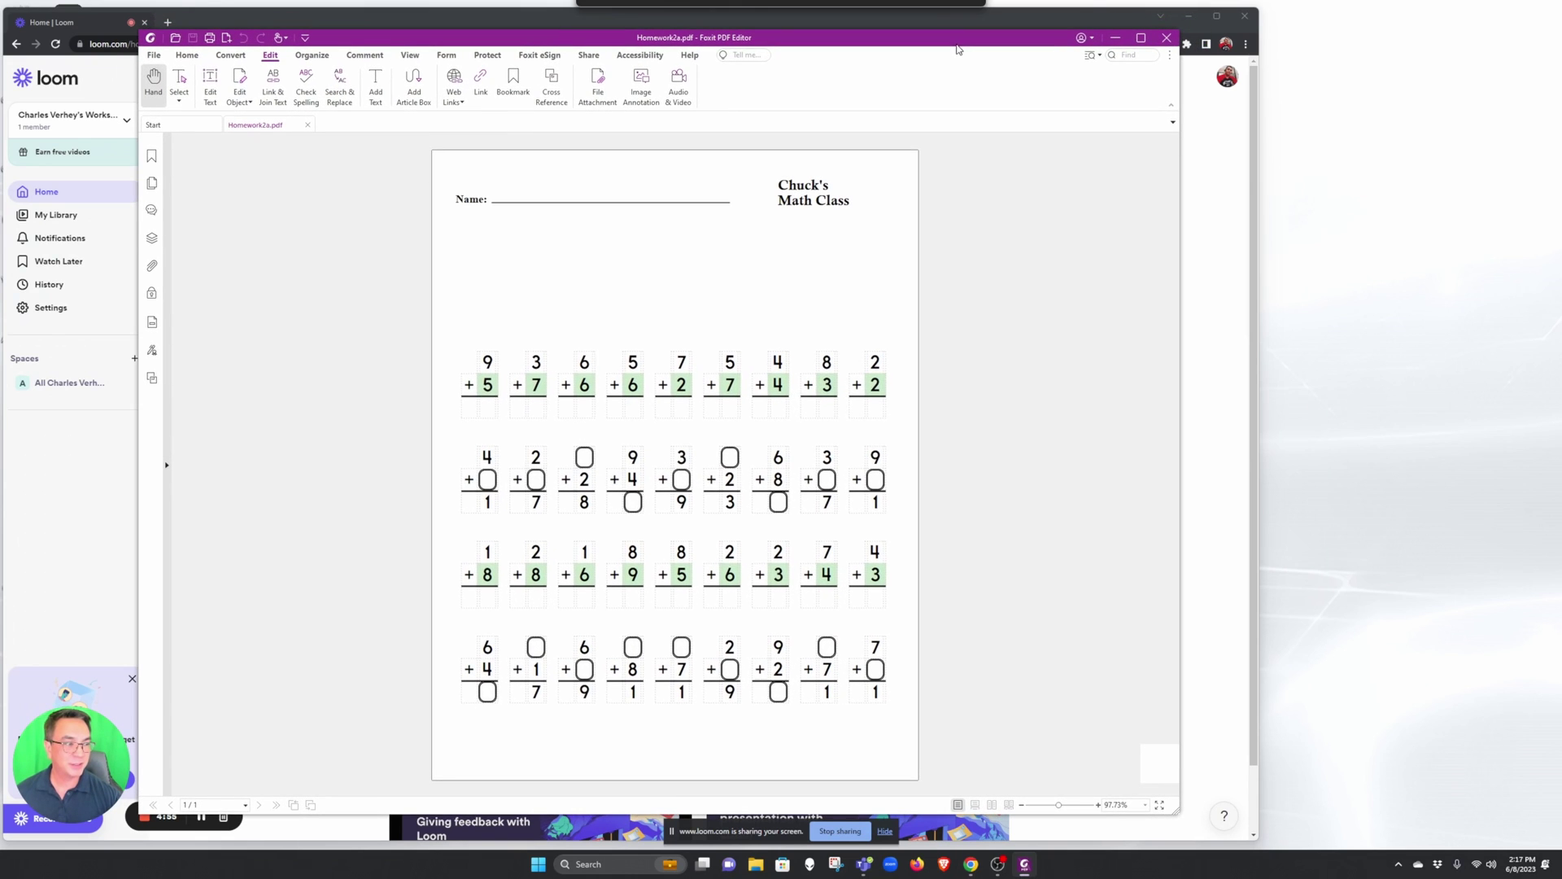
{"action": "mouse_move", "coordinate": [91, 767]}
{"action": "left_mouse_down"}
{"action": "mouse_move", "coordinate": [180, 557]}
{"action": "mouse_move", "coordinate": [87, 767]}
{"action": "left_mouse_up"}
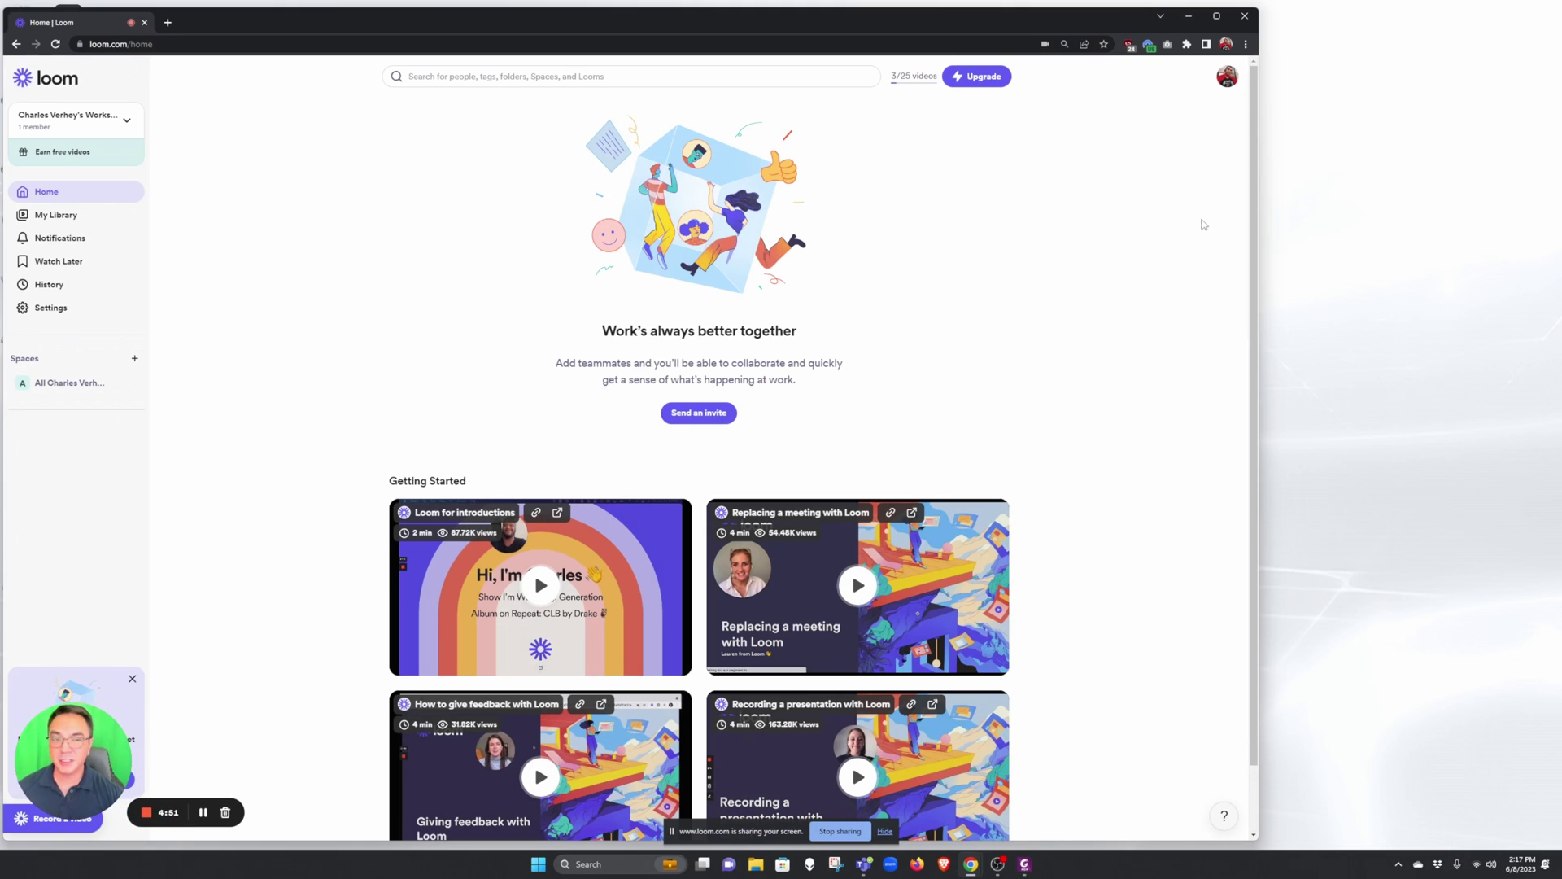
{"action": "left_click", "coordinate": [1024, 865]}
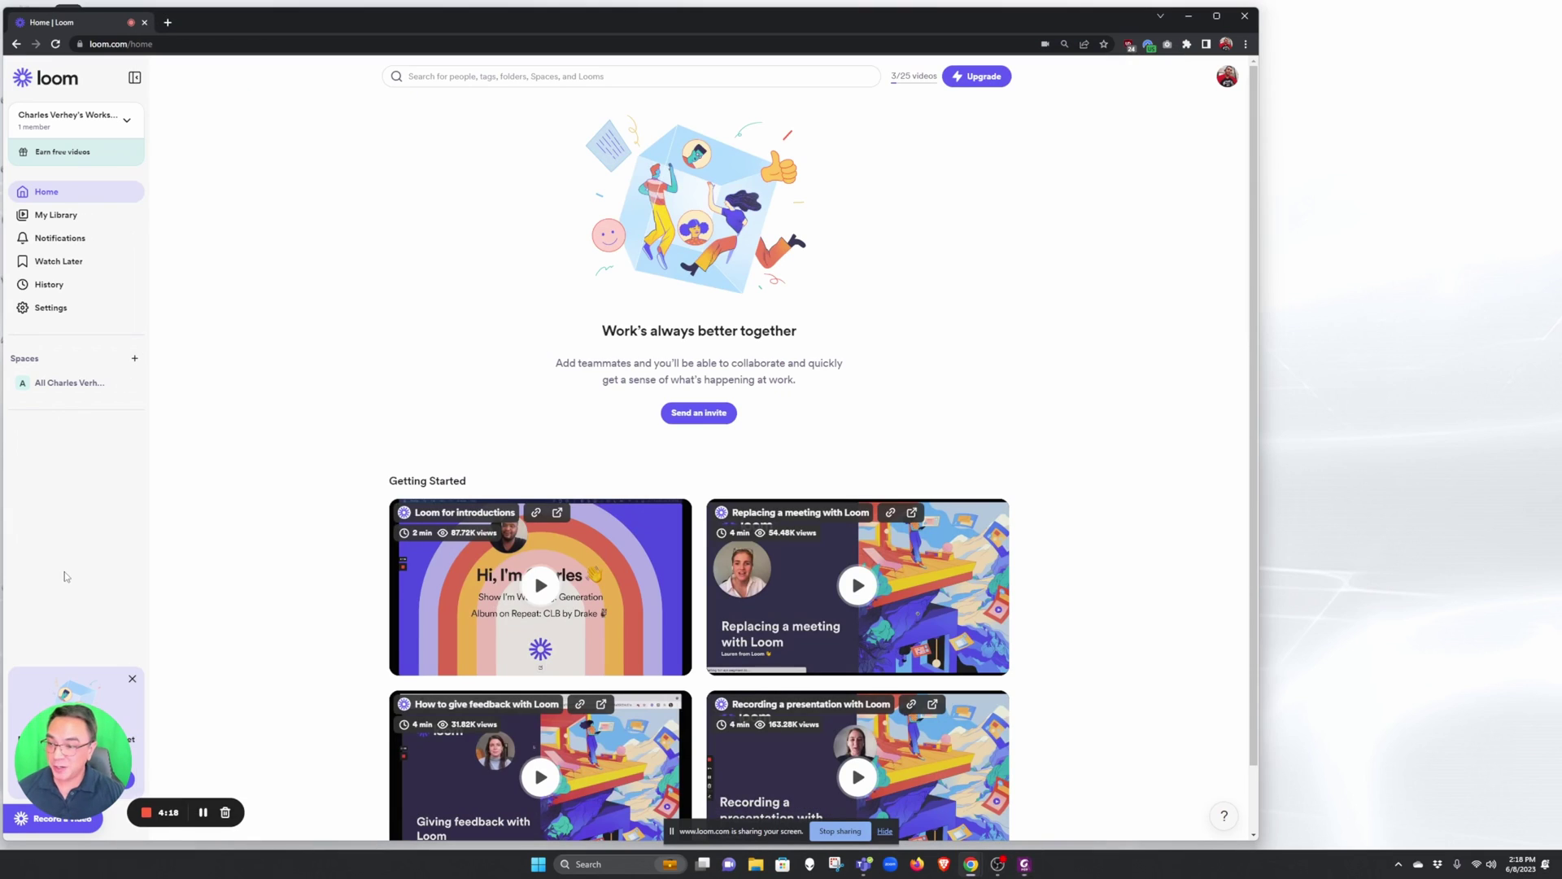
{"action": "left_click", "coordinate": [145, 814]}
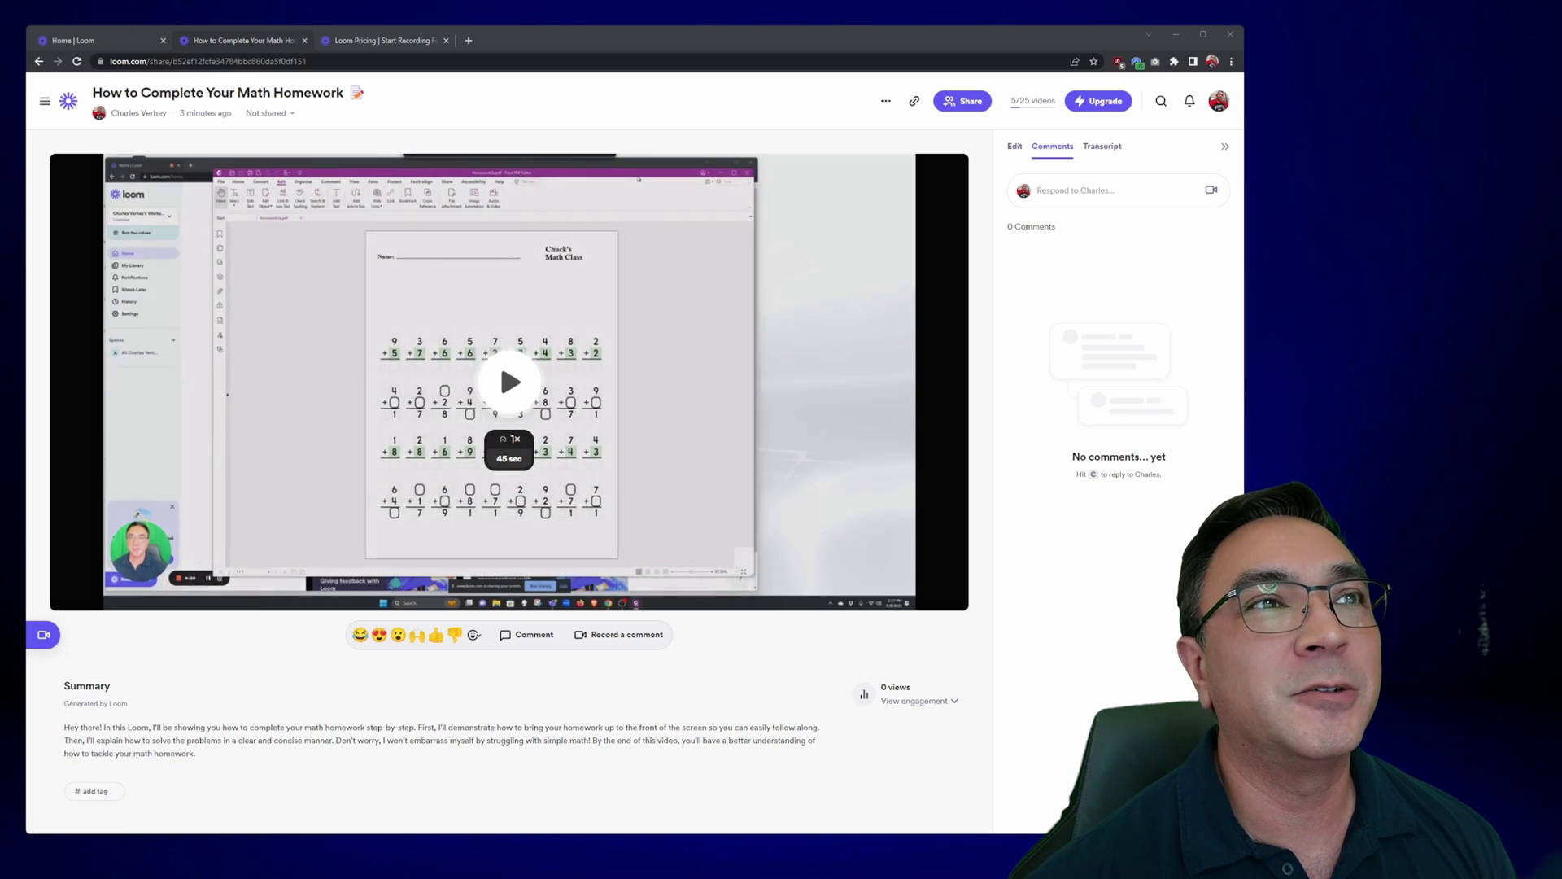
Choose Download from the Loom video's More actions menu
{"action": "left_click", "coordinate": [885, 100]}
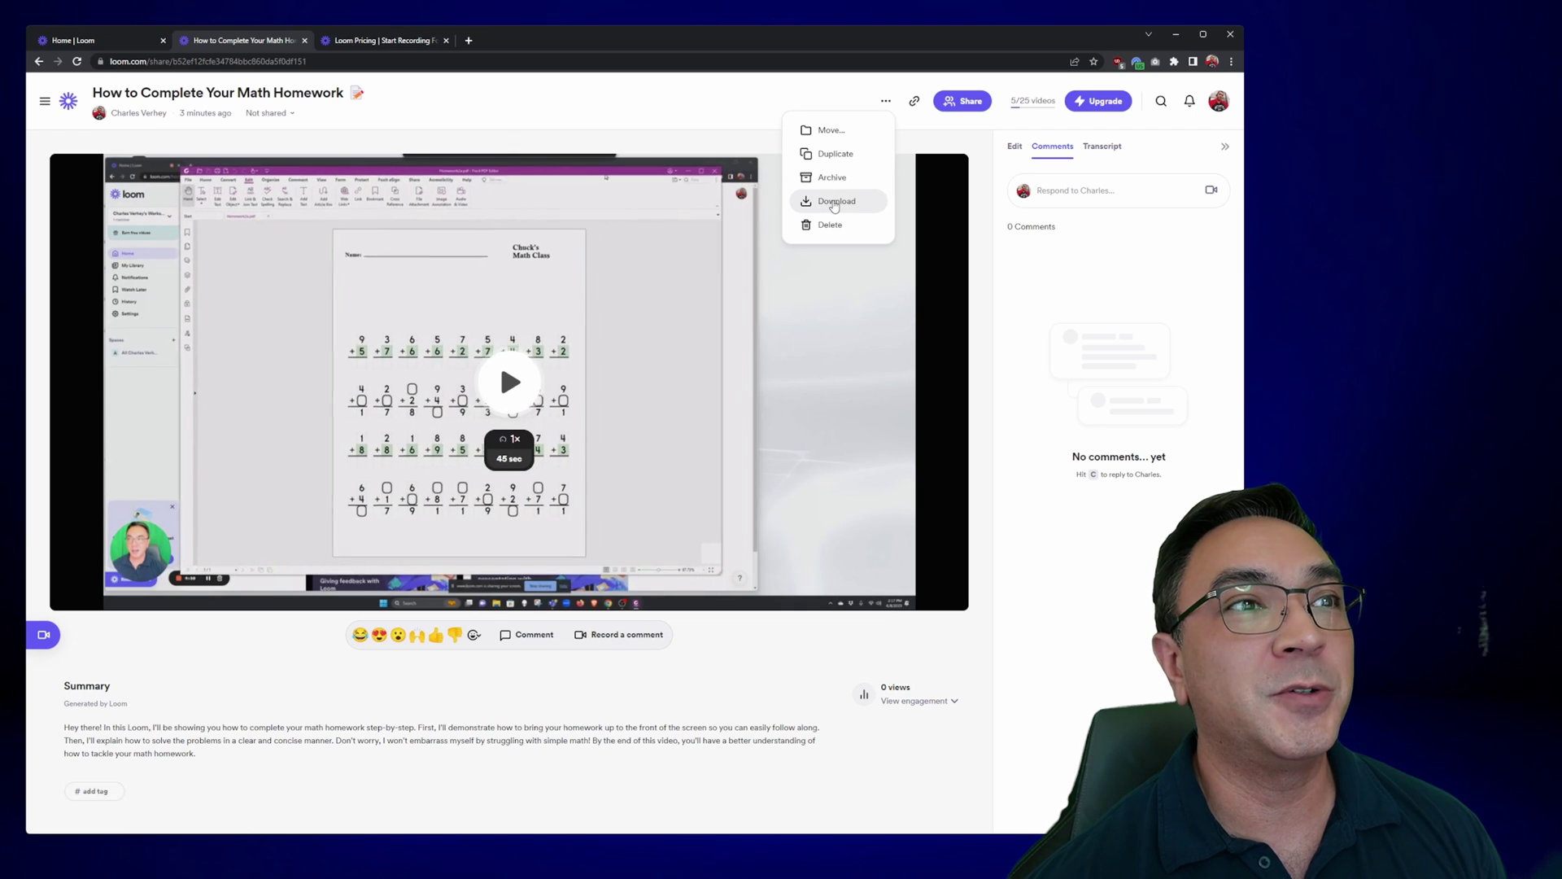
{"action": "left_click", "coordinate": [836, 201]}
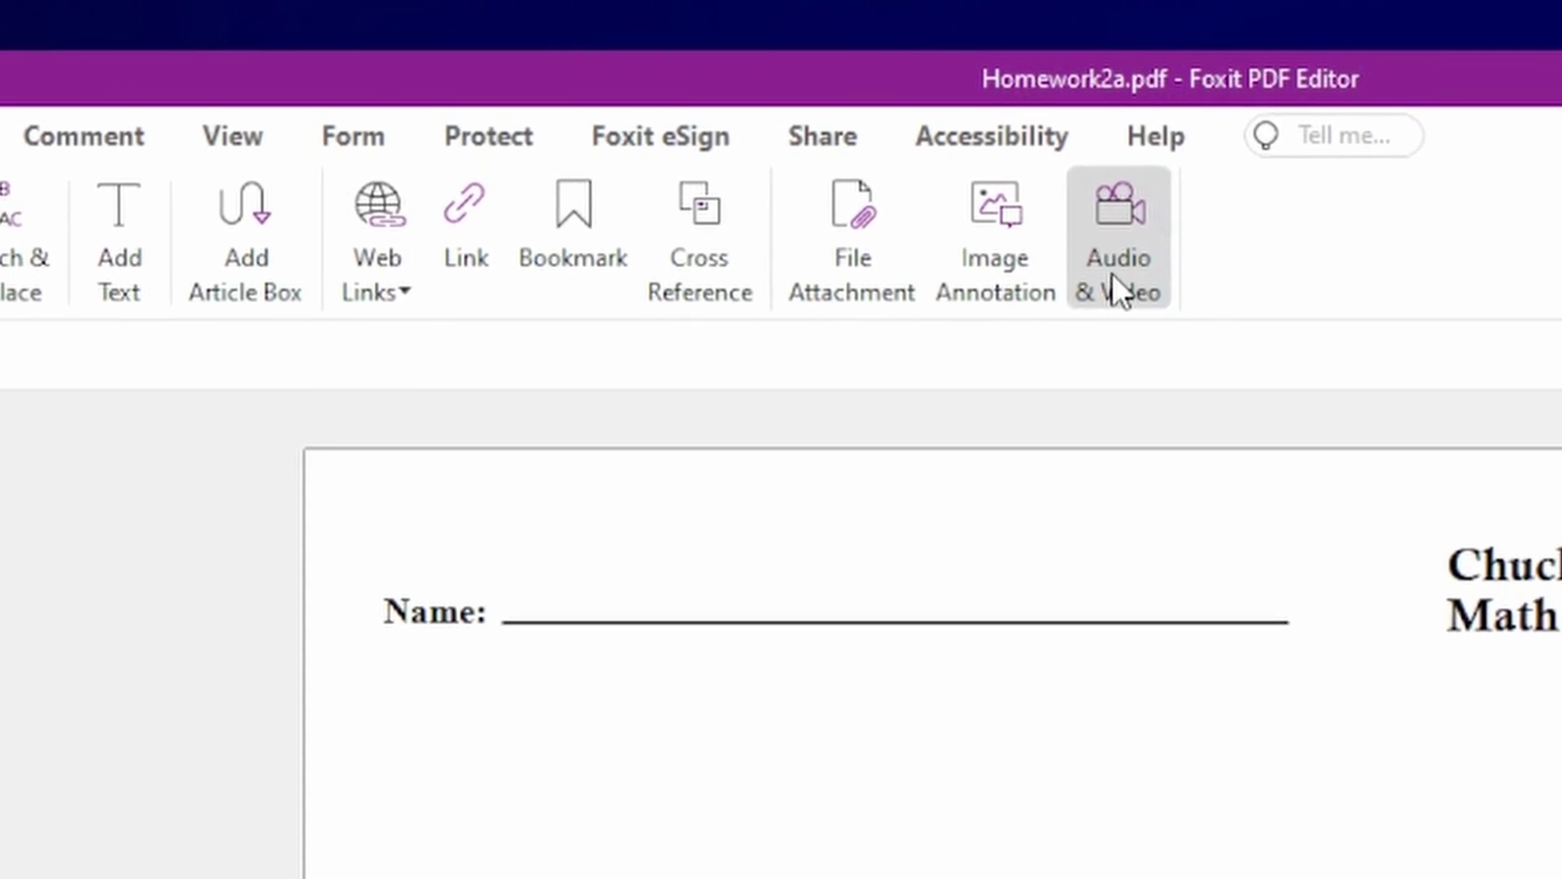
Draw an audio/video box on the worksheet below the Name line
{"action": "left_click", "coordinate": [1002, 262]}
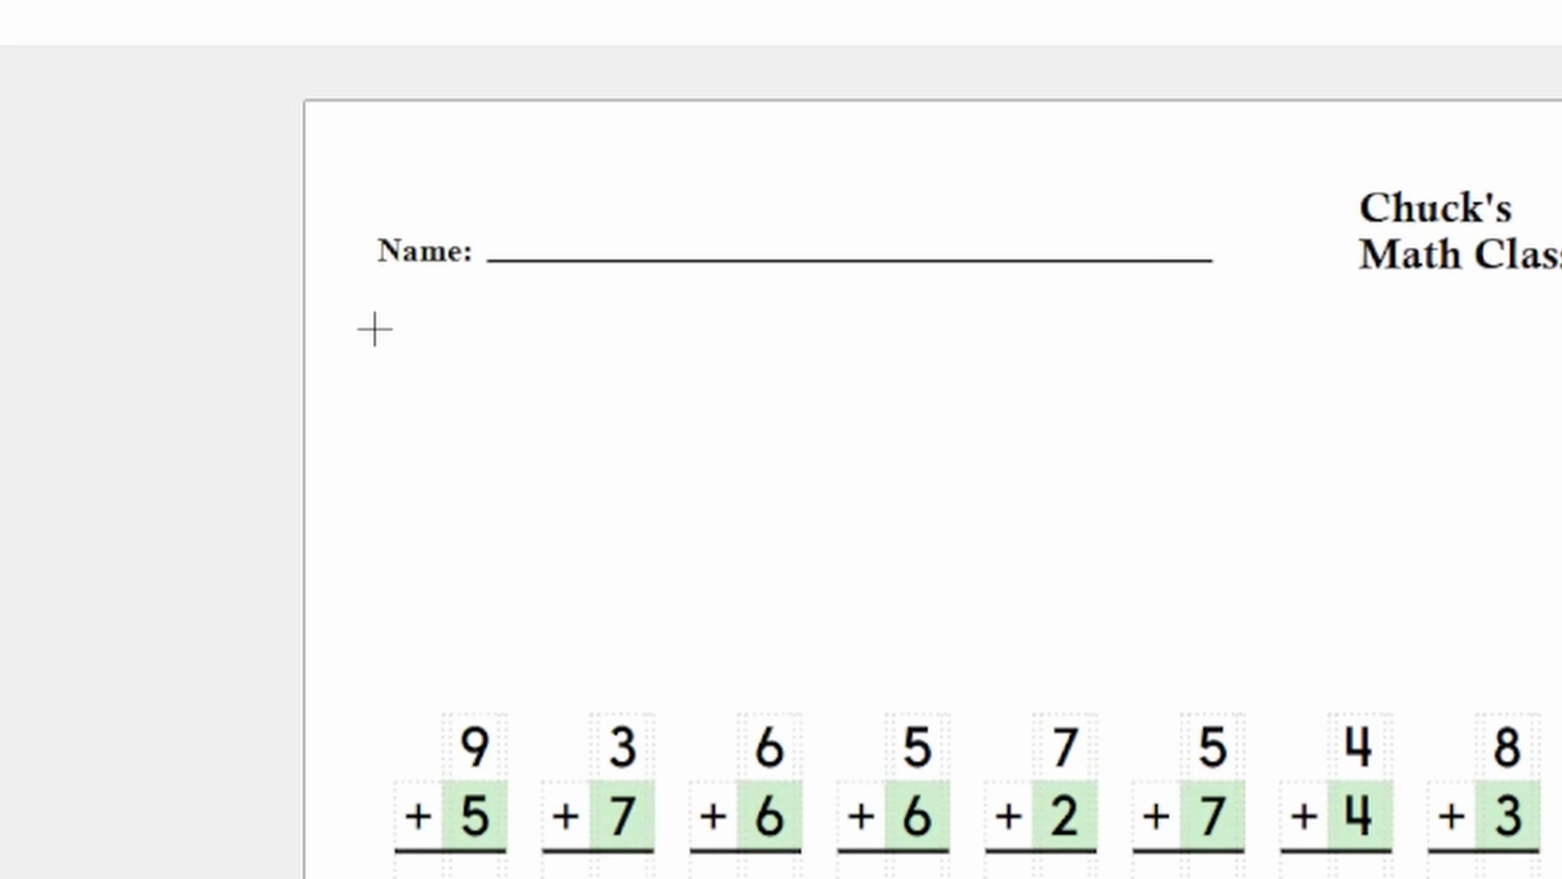
{"action": "left_click_drag", "start_coordinate": [374, 330], "coordinate": [863, 648]}
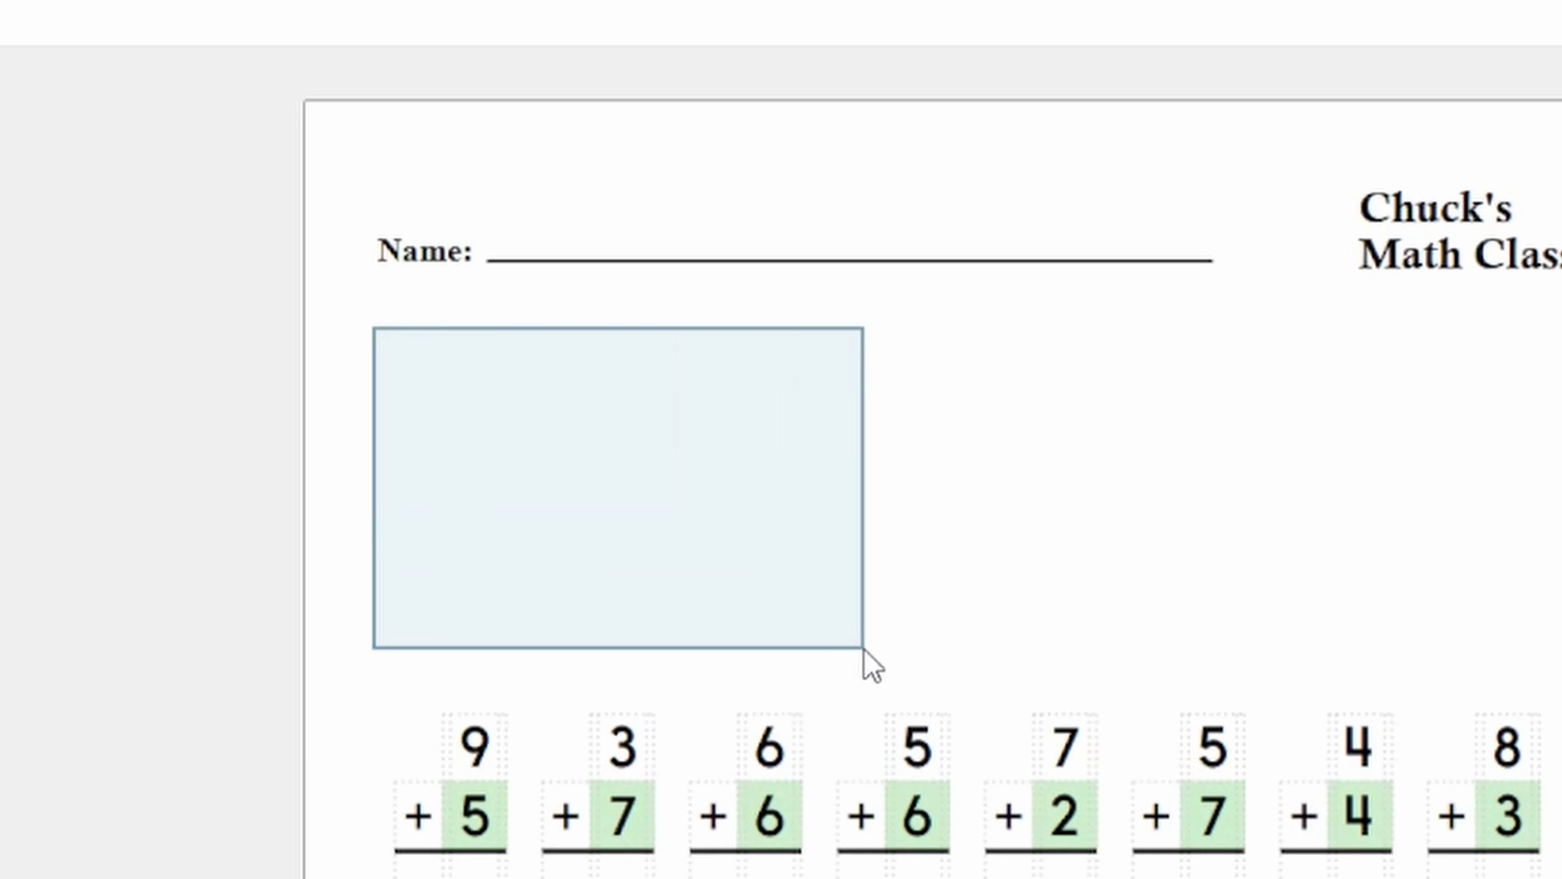
{"action": "left_click_drag", "start_coordinate": [862, 648], "coordinate": [863, 648]}
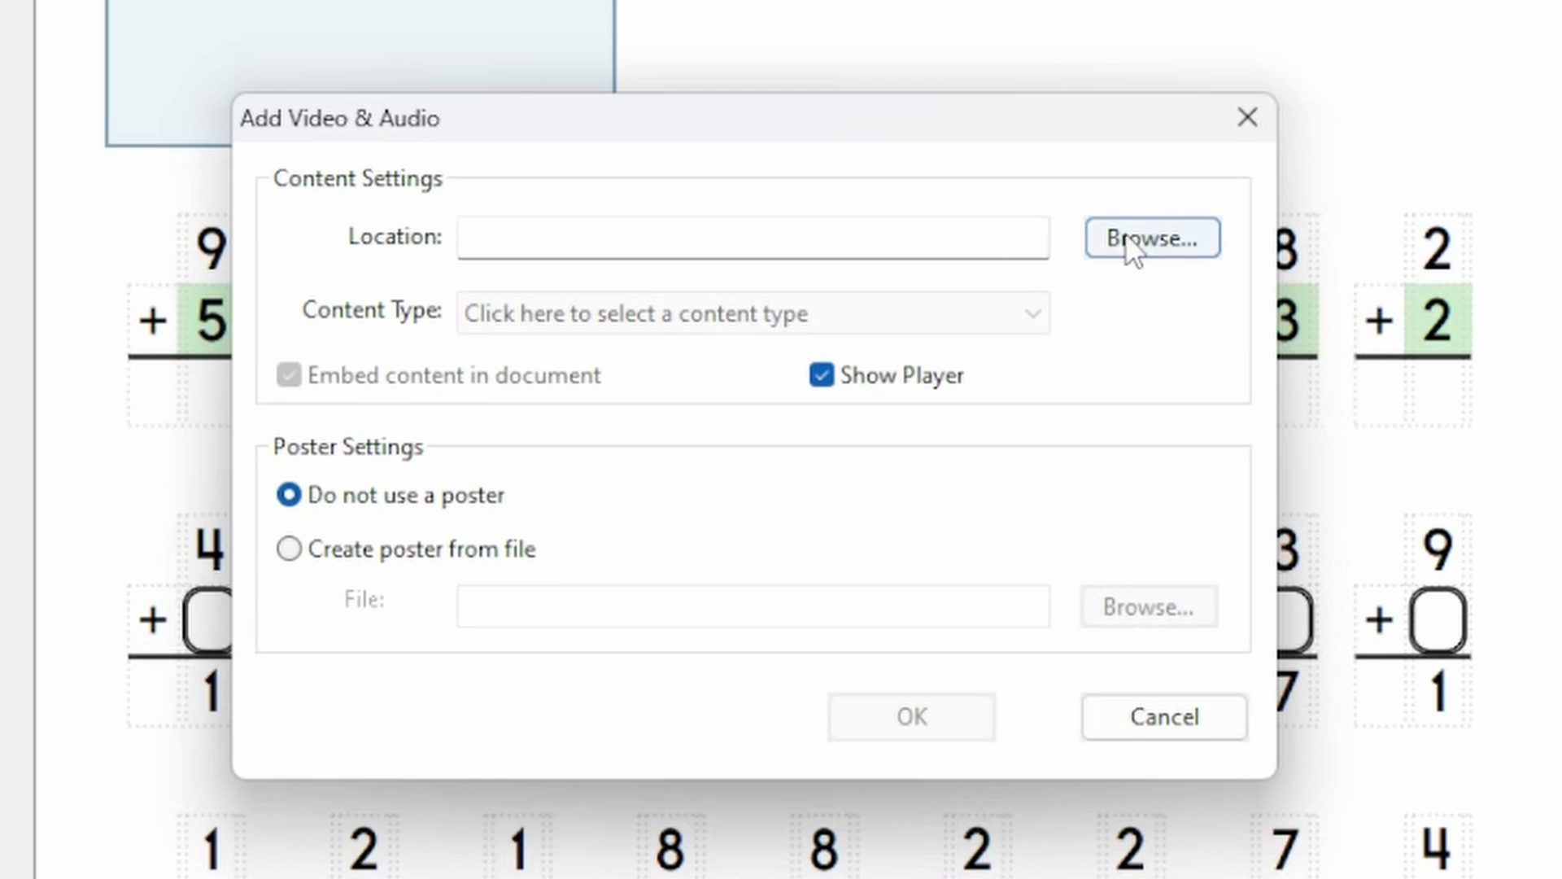
Set How to Complete Your Math Homework.mp4 as the box's video source
{"action": "left_click", "coordinate": [1150, 244]}
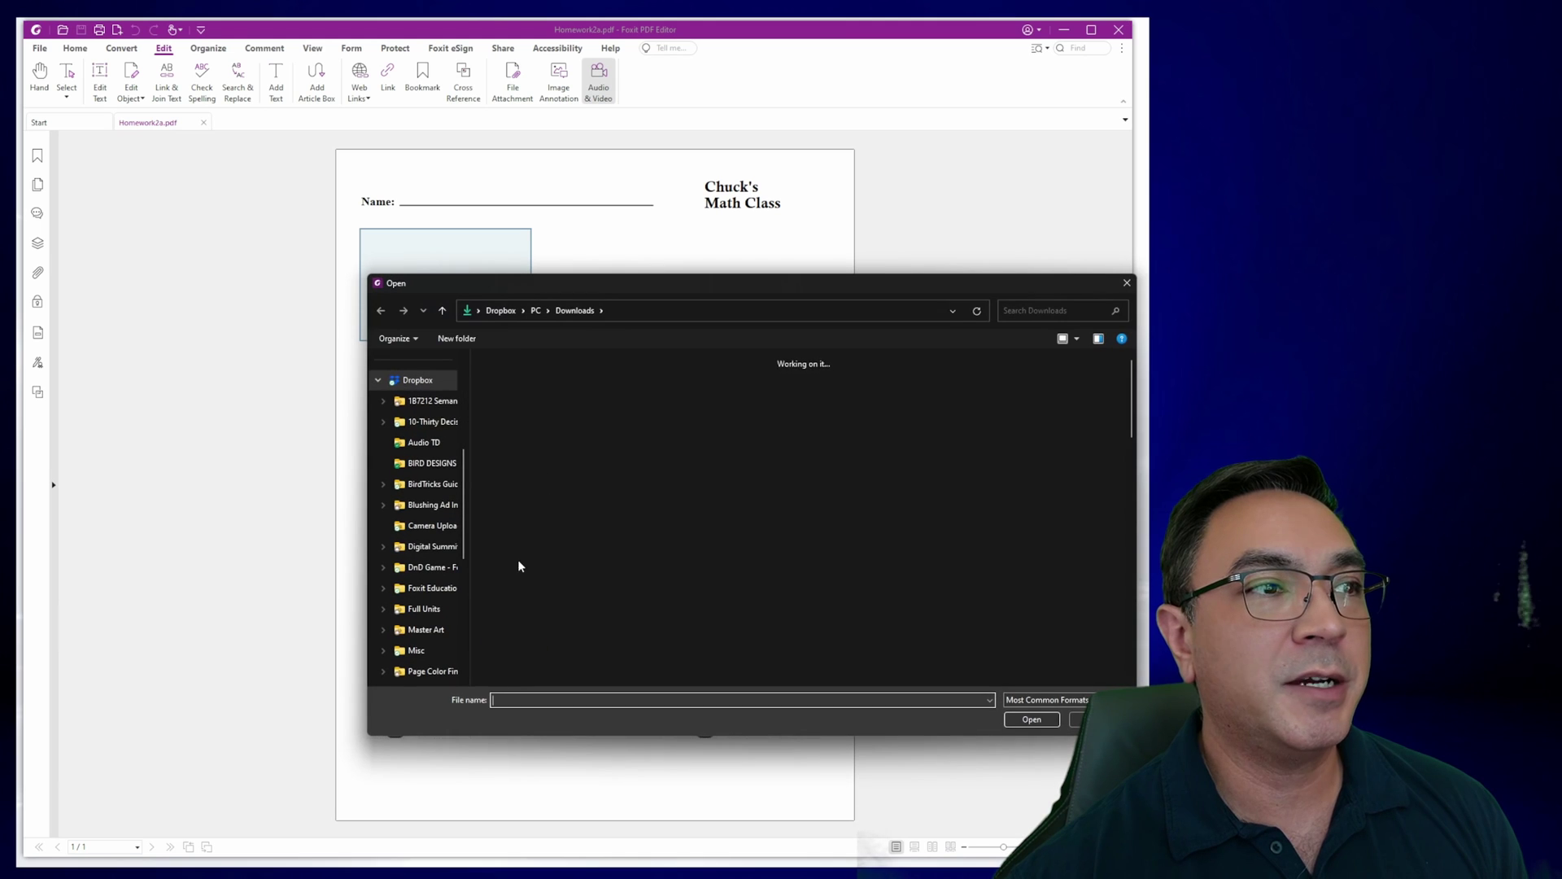
{"action": "left_click", "coordinate": [514, 419]}
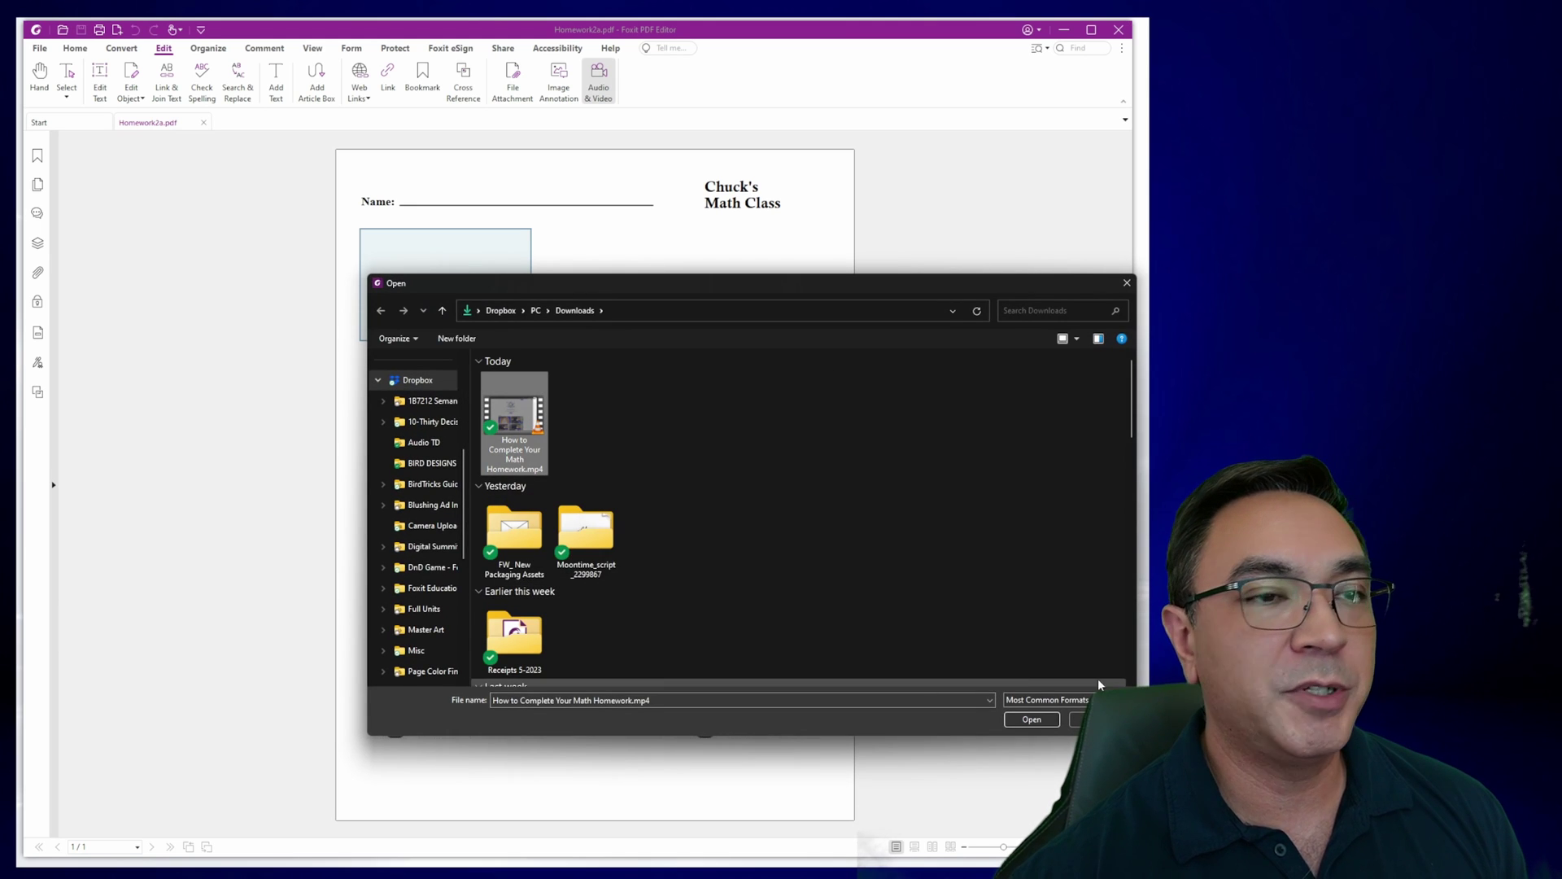
{"action": "left_click", "coordinate": [1032, 720]}
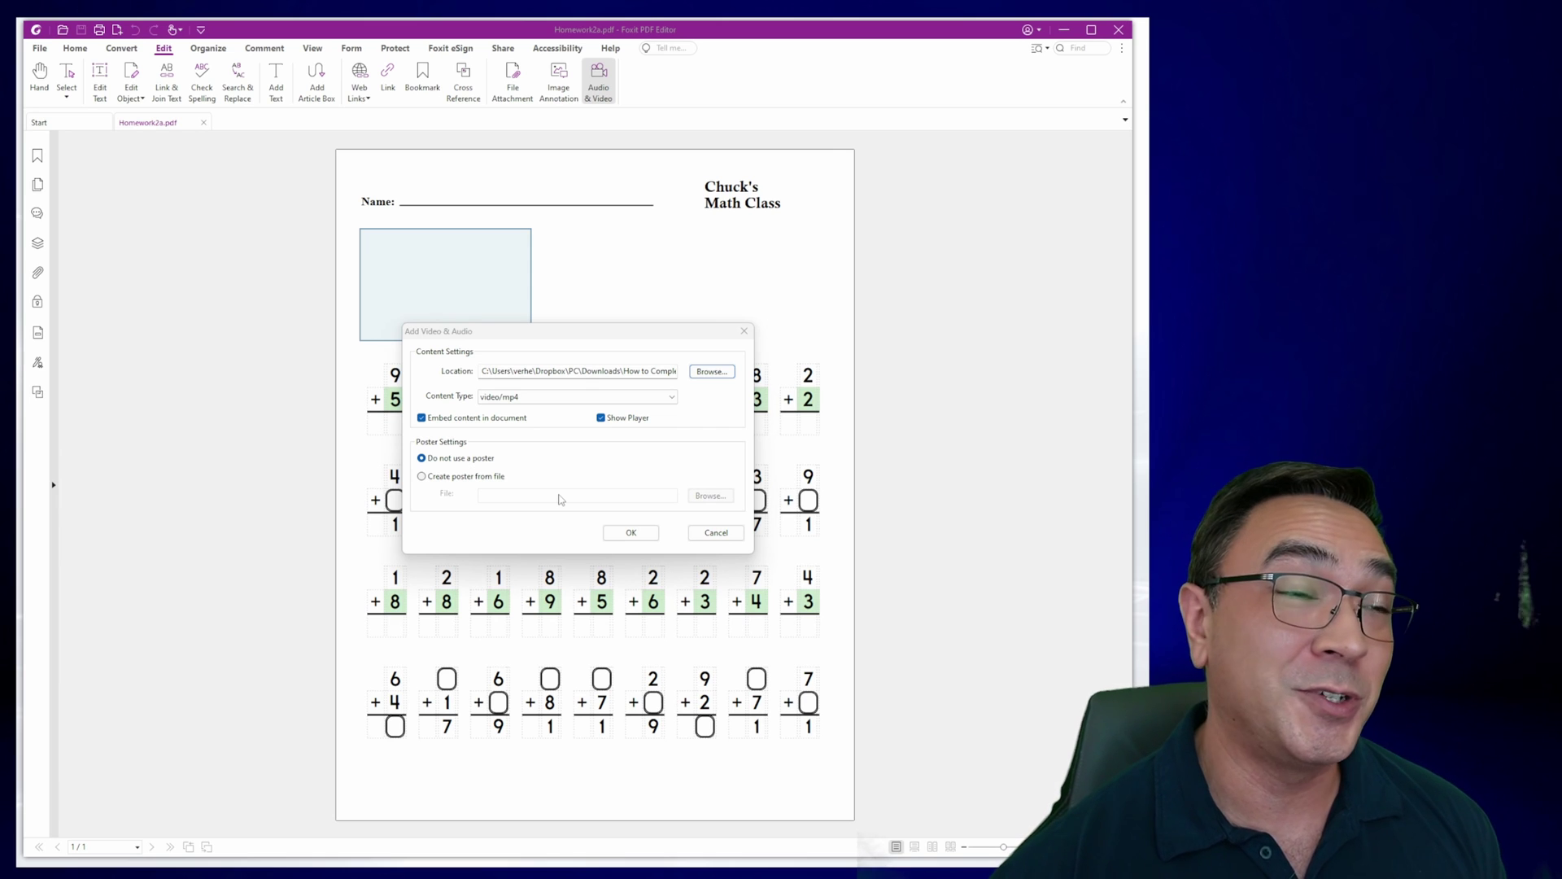
Confirm embedding the video, then review its Play speed and Volume playback options
{"action": "left_click", "coordinate": [632, 533]}
{"action": "left_click", "coordinate": [75, 48]}
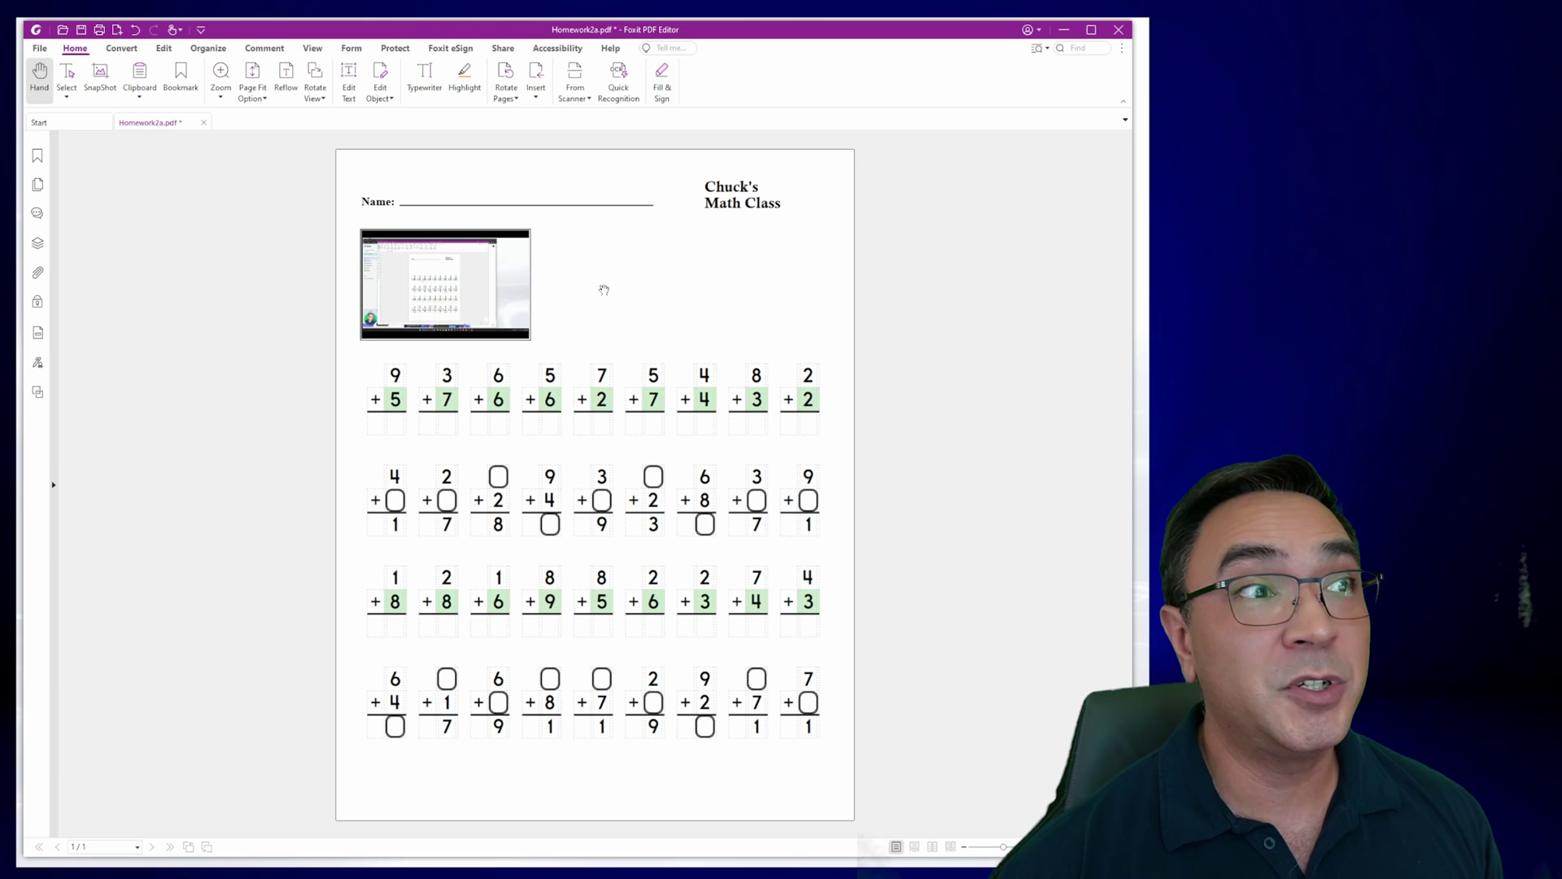
{"action": "right_click", "coordinate": [452, 290]}
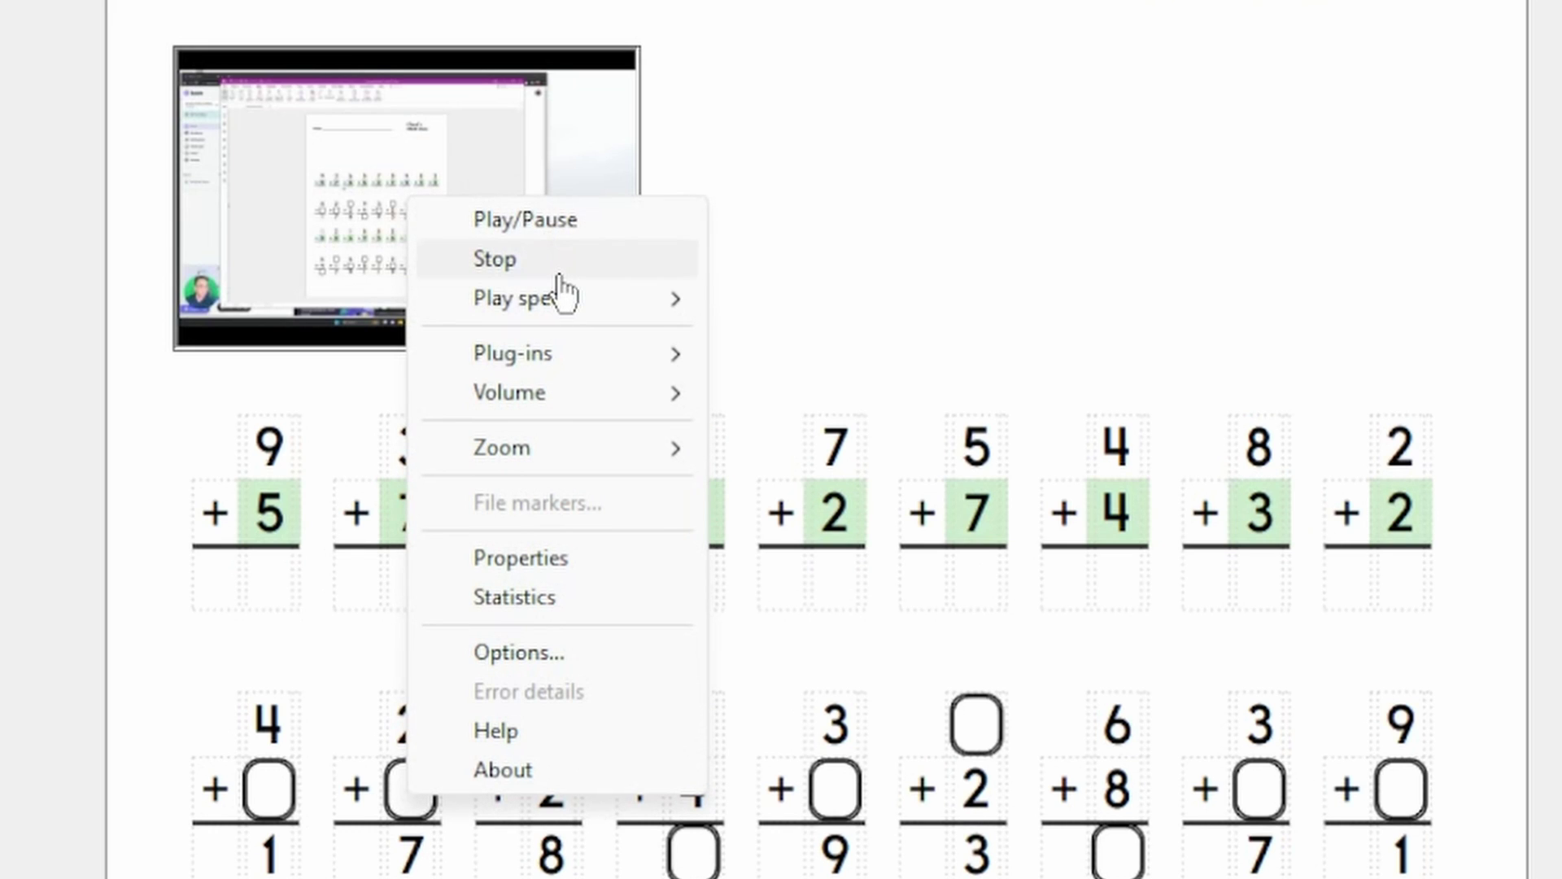
{"action": "mouse_move", "coordinate": [563, 320]}
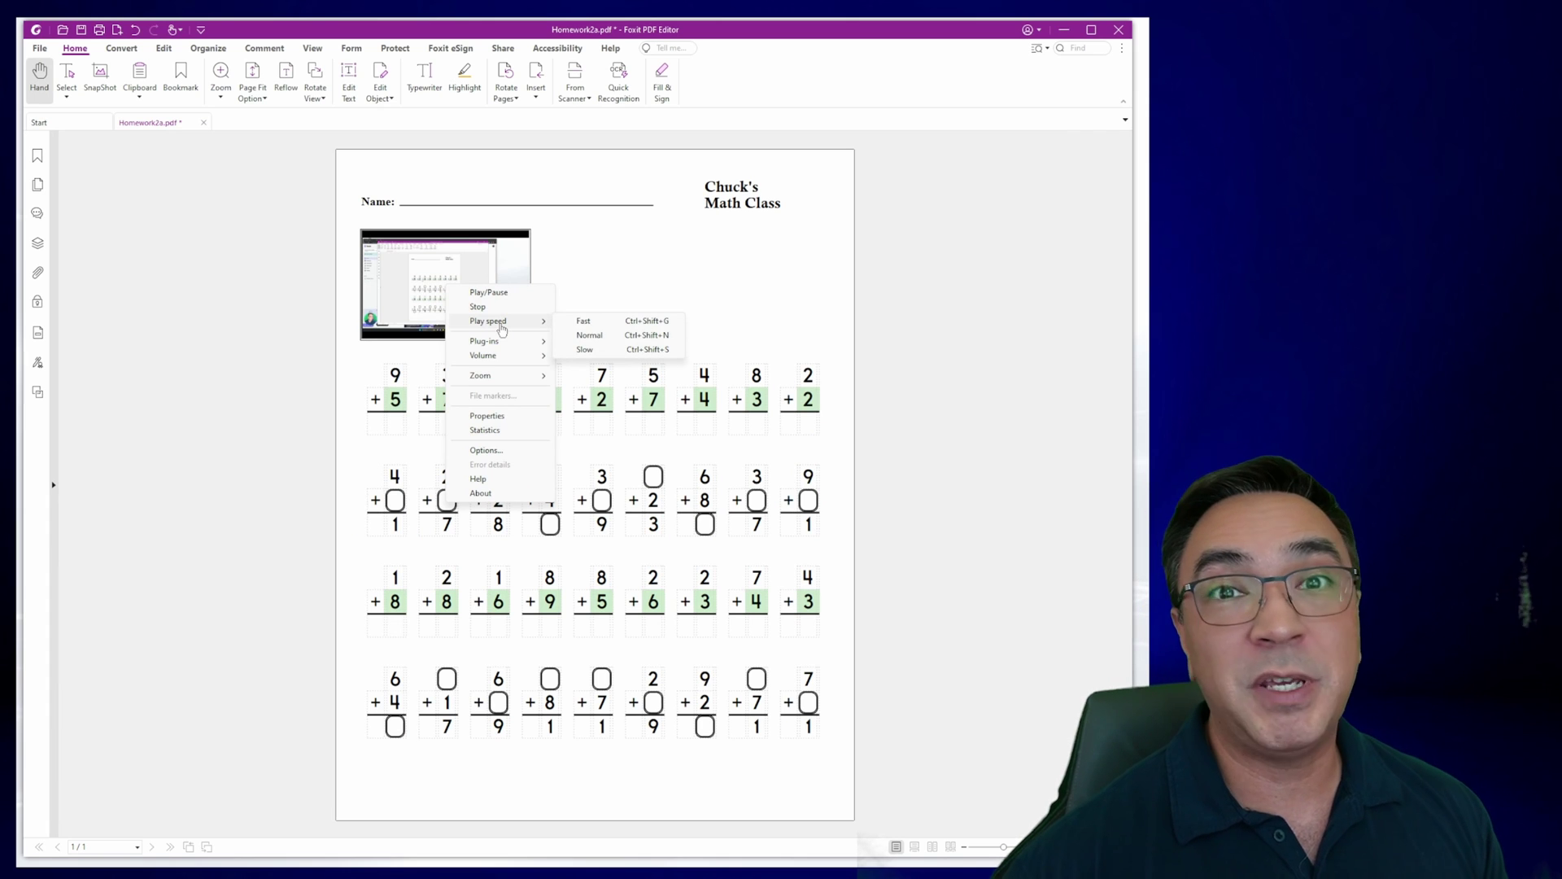
{"action": "mouse_move", "coordinate": [510, 359]}
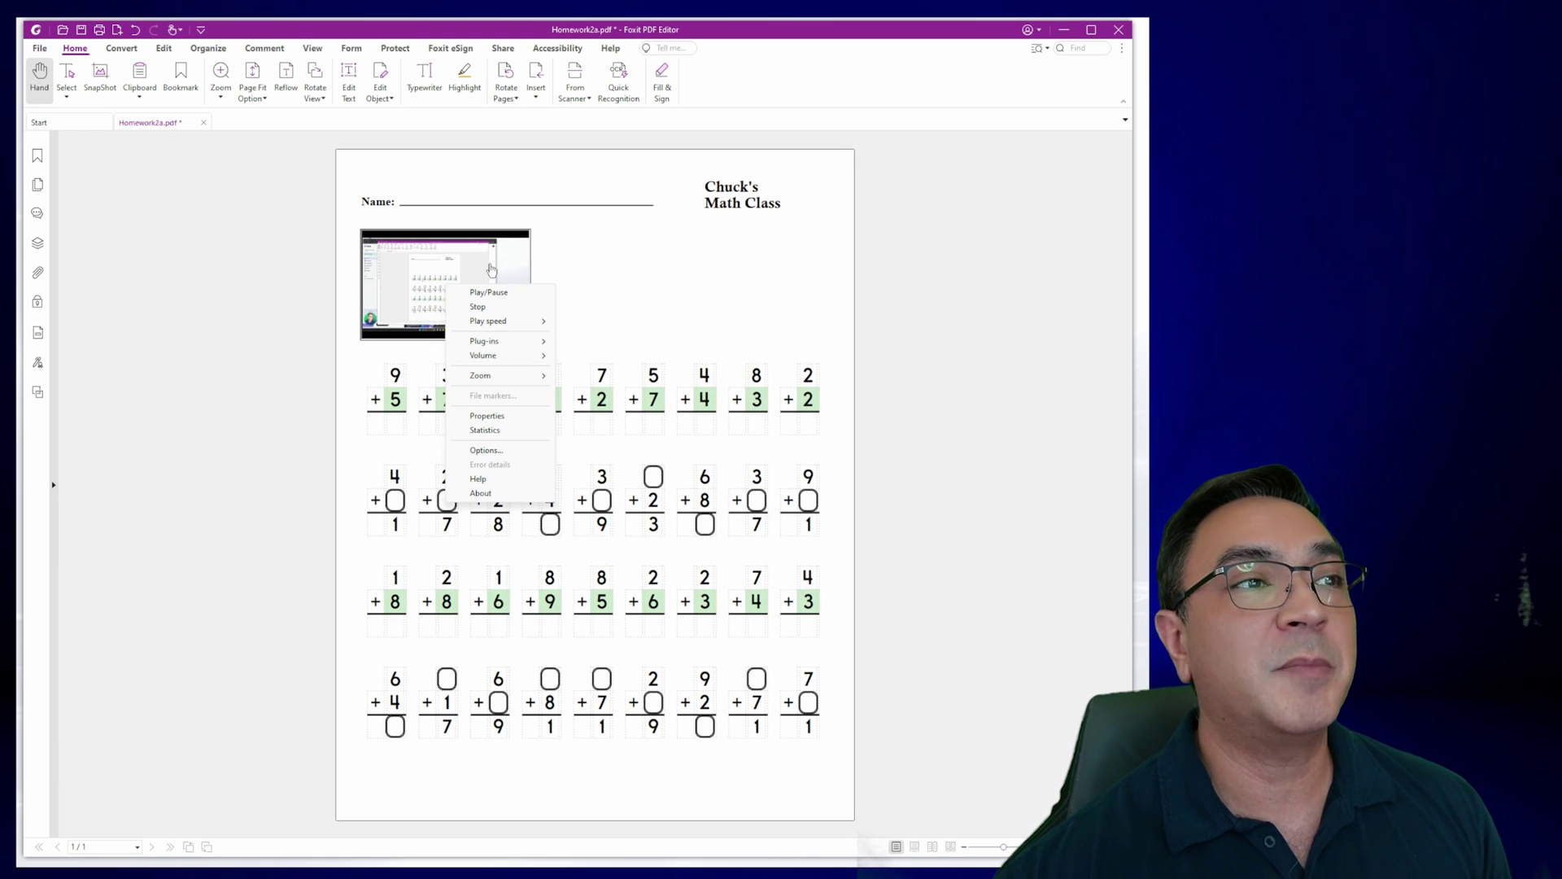
{"action": "left_click", "coordinate": [566, 265]}
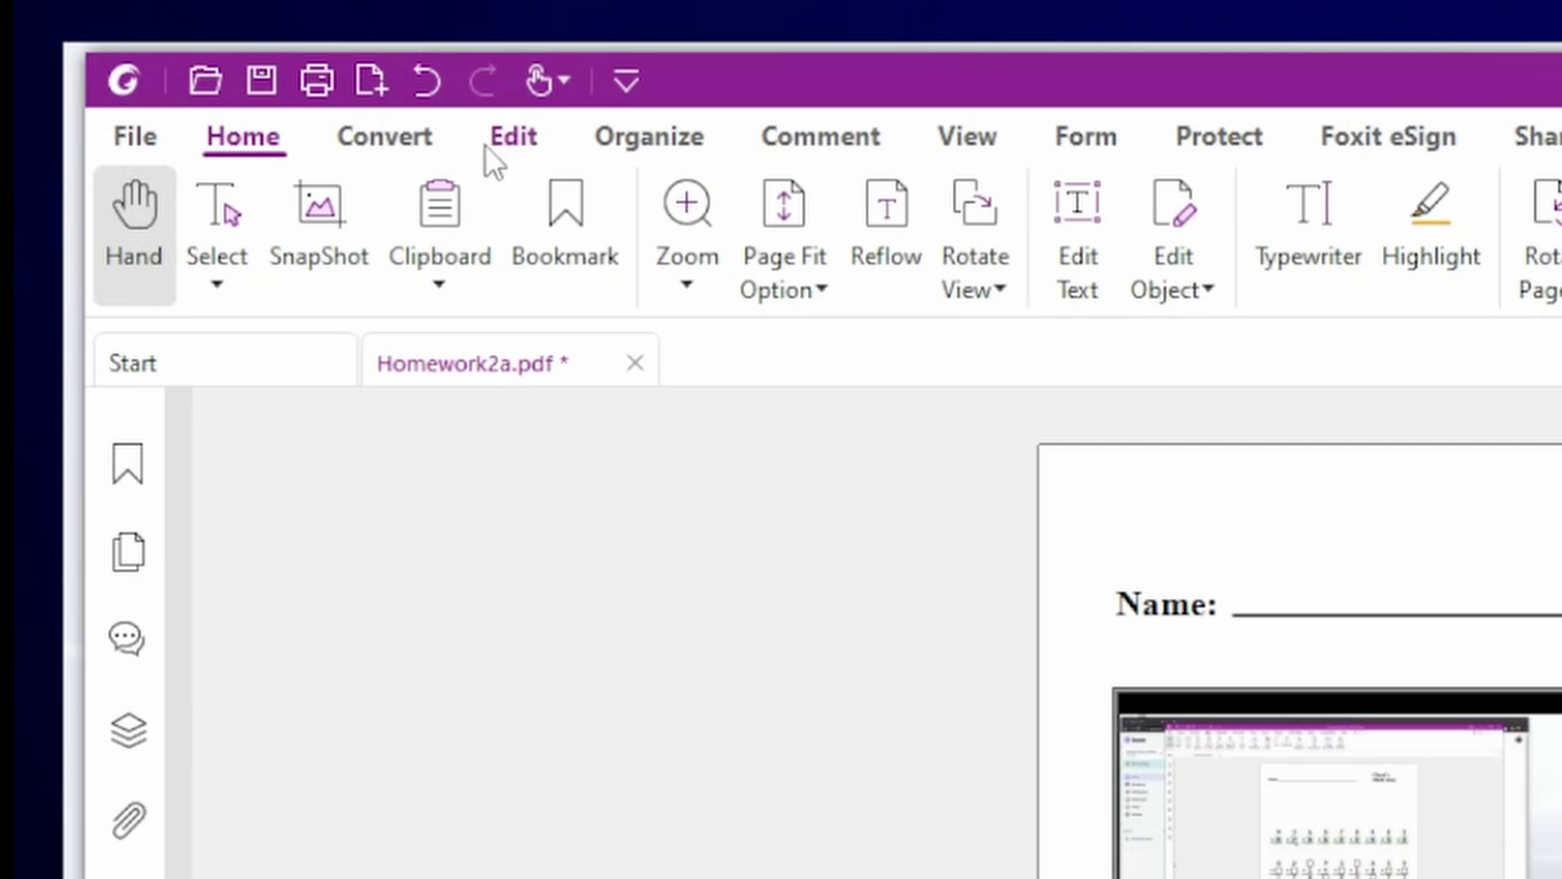
Add a two-line note right of the video box: 'Click this box to play a video. Right-click to see play/pause options.'
{"action": "left_click", "coordinate": [163, 48]}
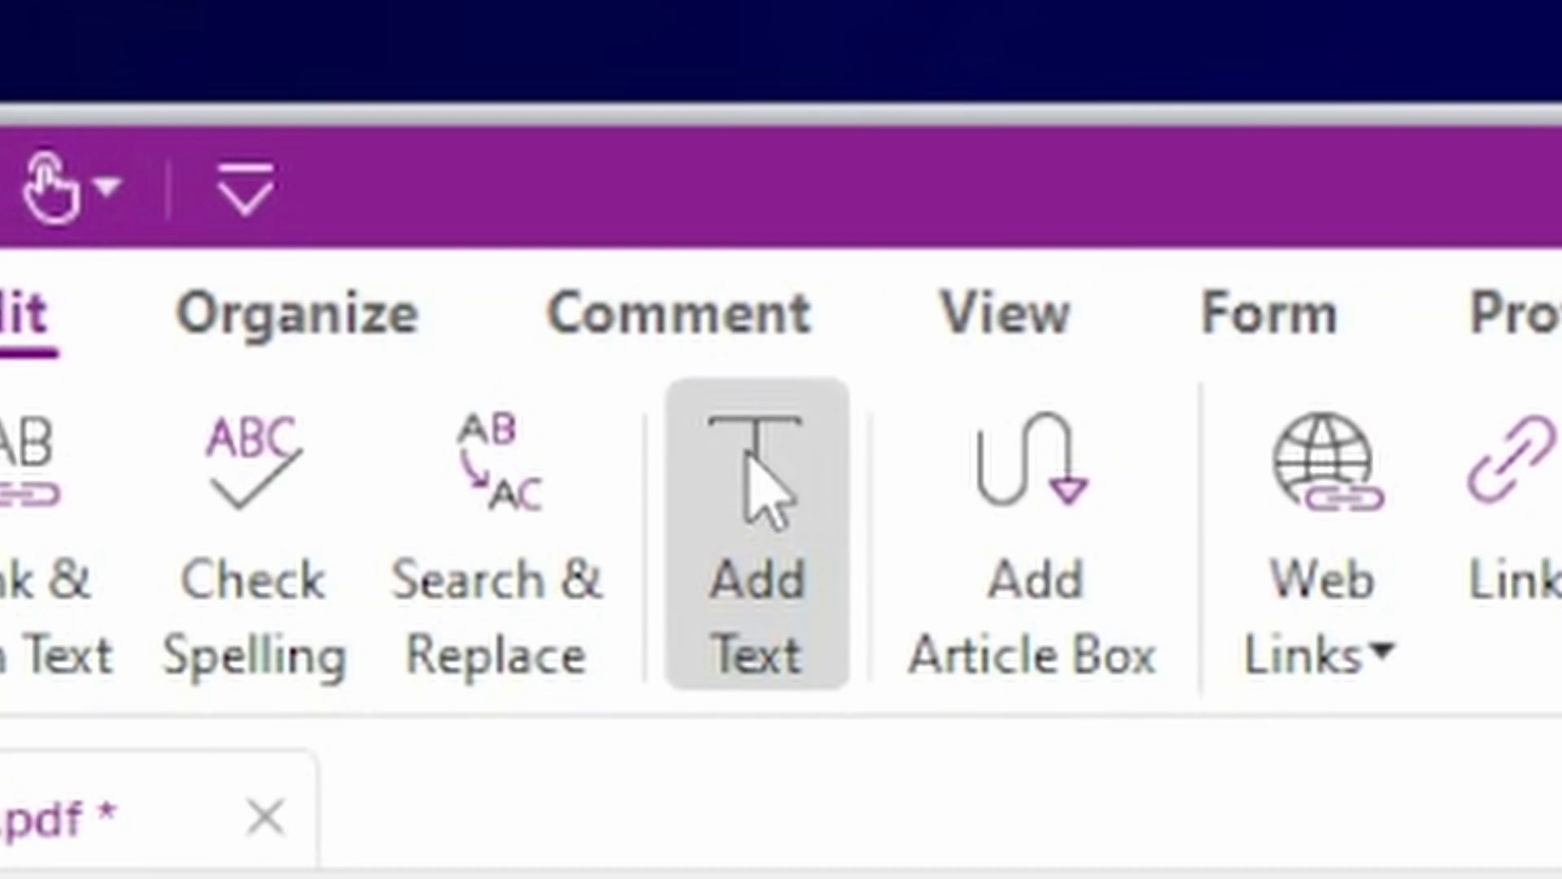
{"action": "left_click", "coordinate": [747, 456]}
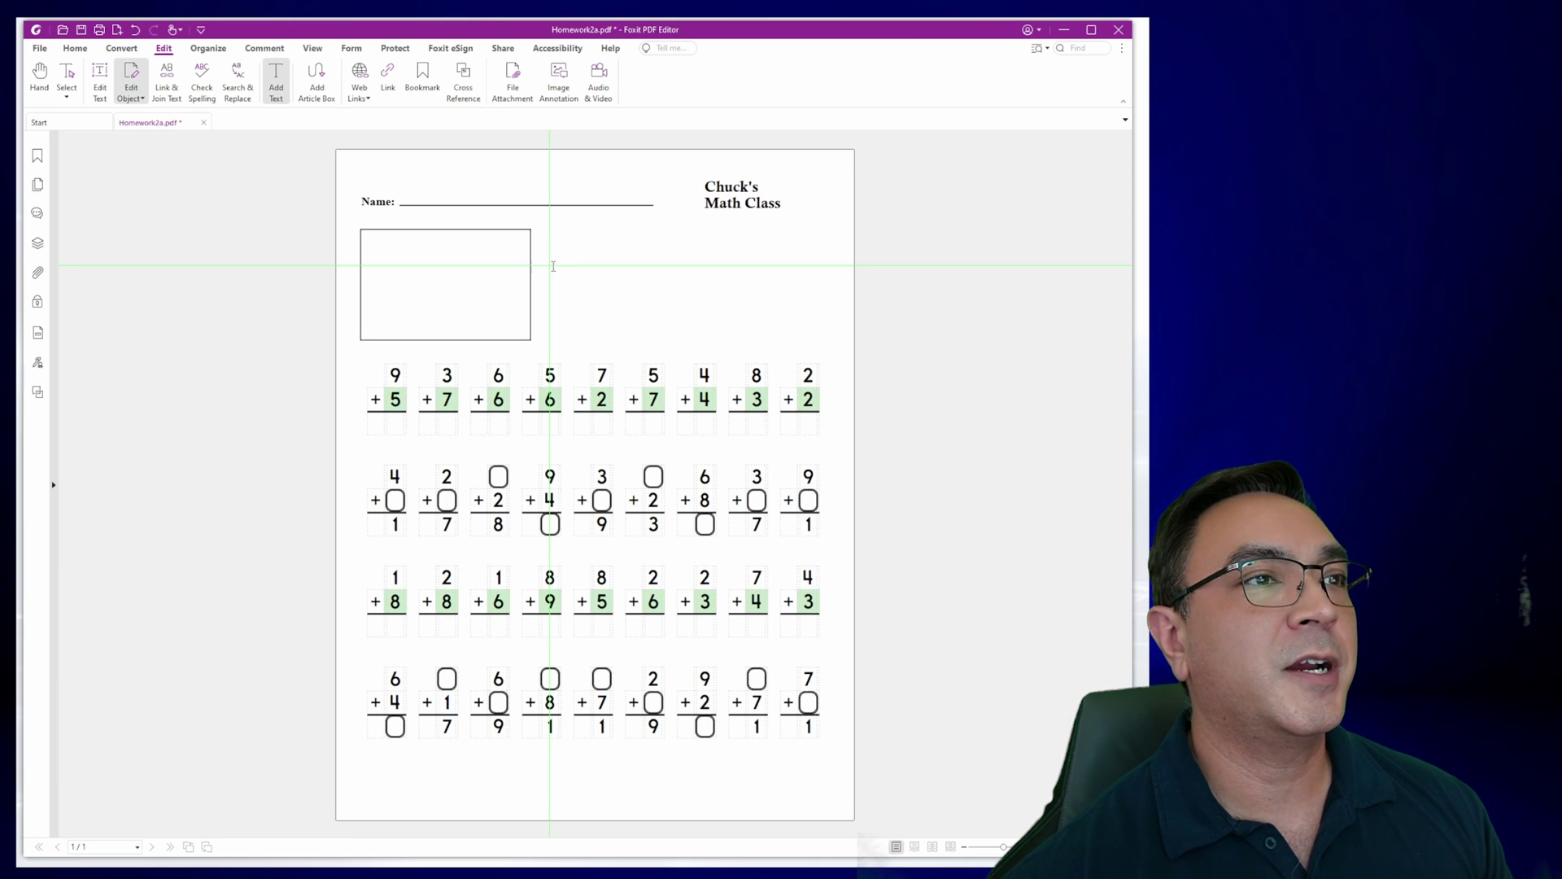
{"action": "left_click", "coordinate": [627, 273]}
{"action": "type", "text": "Clic"}
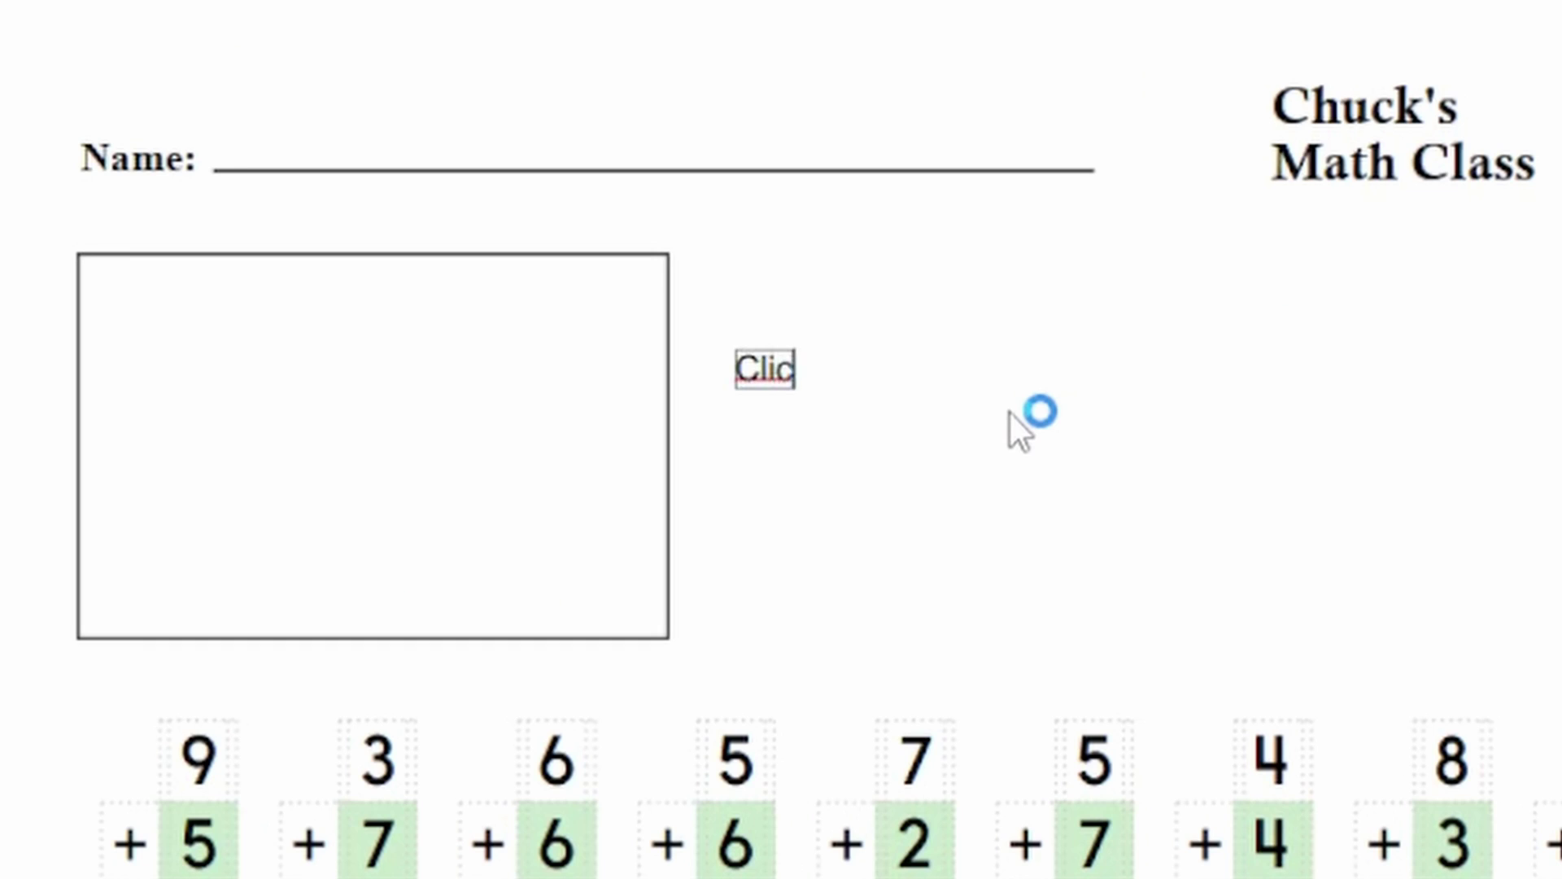
{"action": "type", "text": "k this box t"}
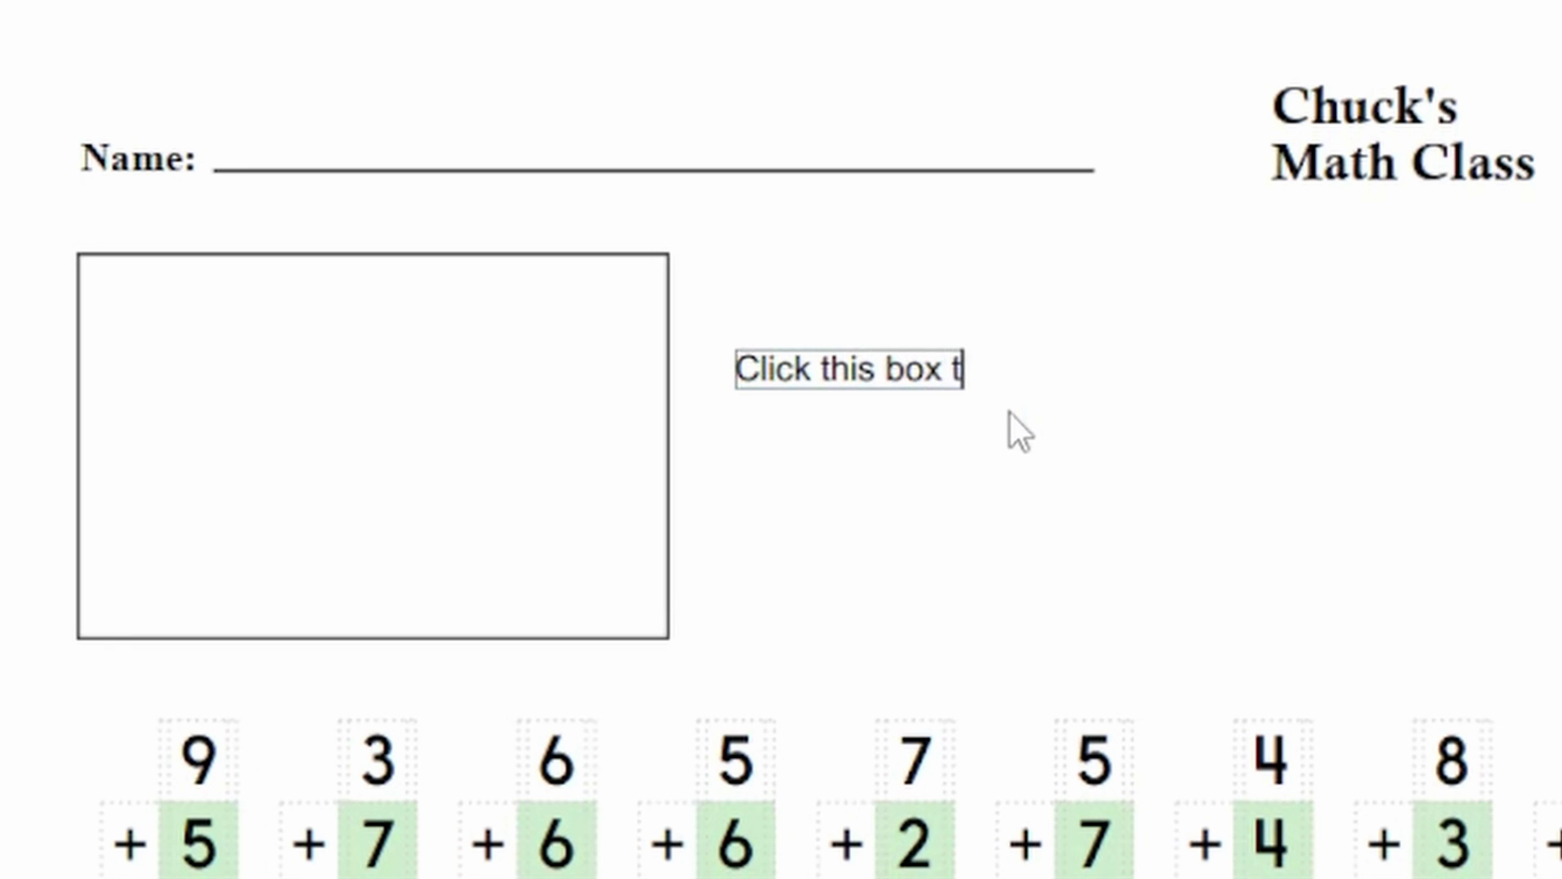
{"action": "type", "text": "o play a video."}
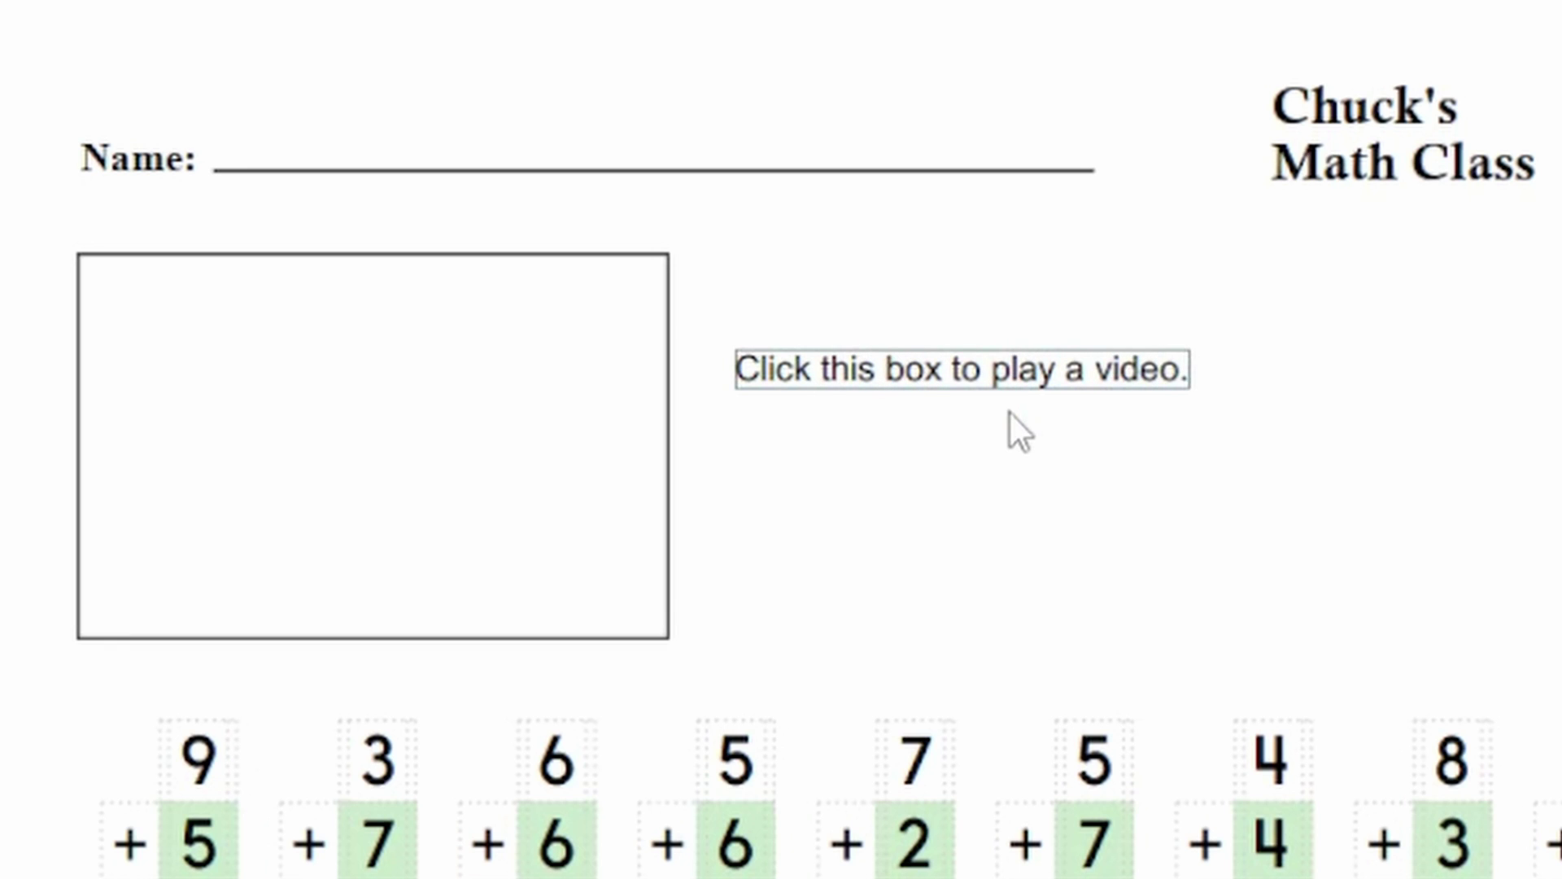
{"action": "key", "text": "Return"}
{"action": "type", "text": "Right-"}
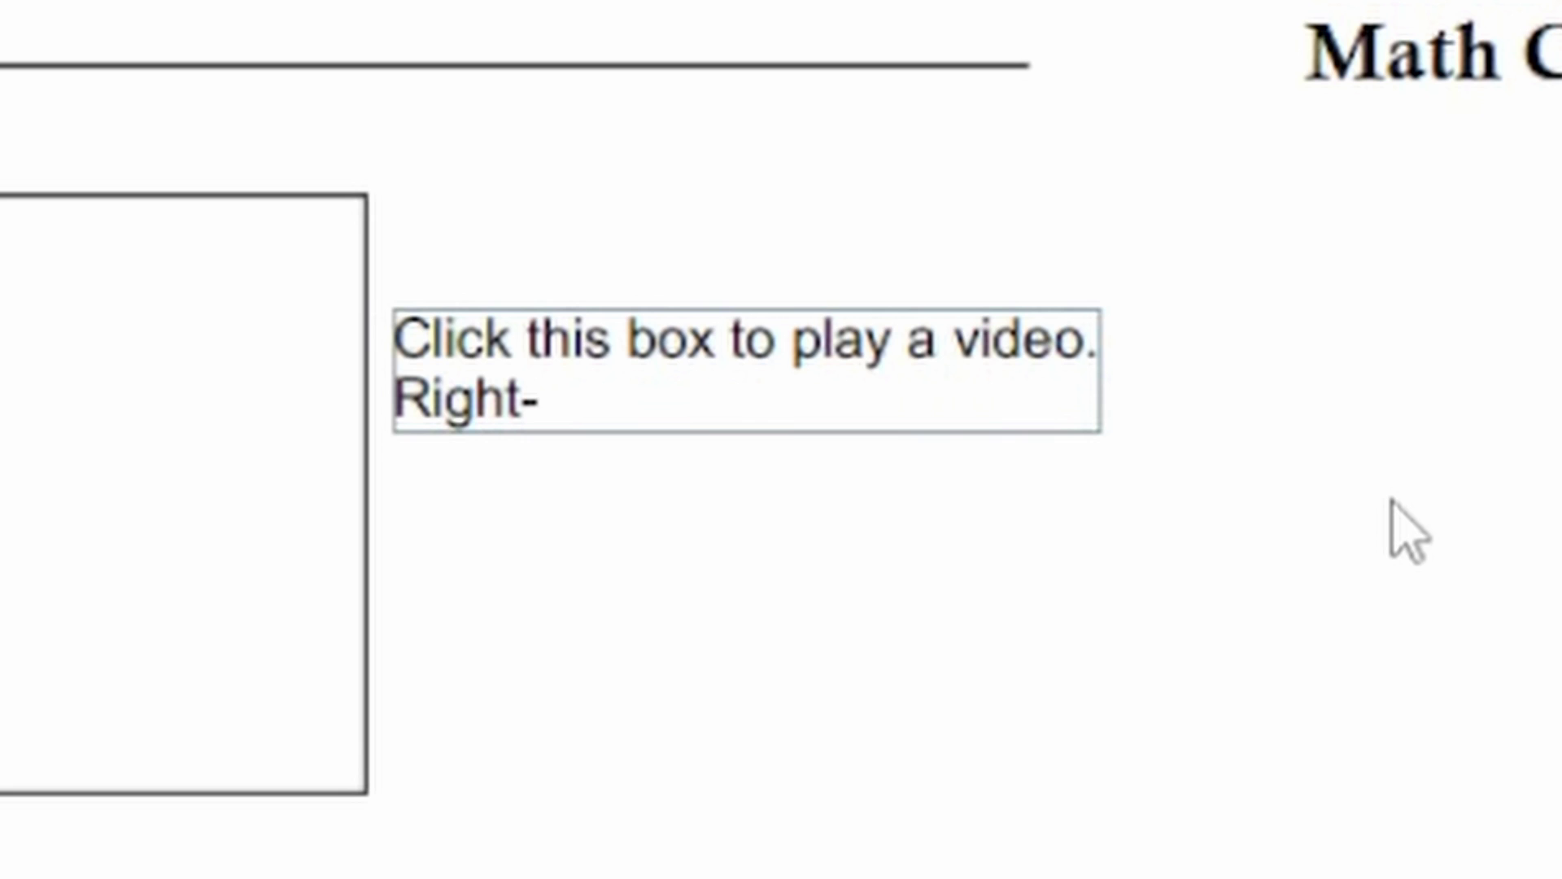
{"action": "type", "text": "click to"}
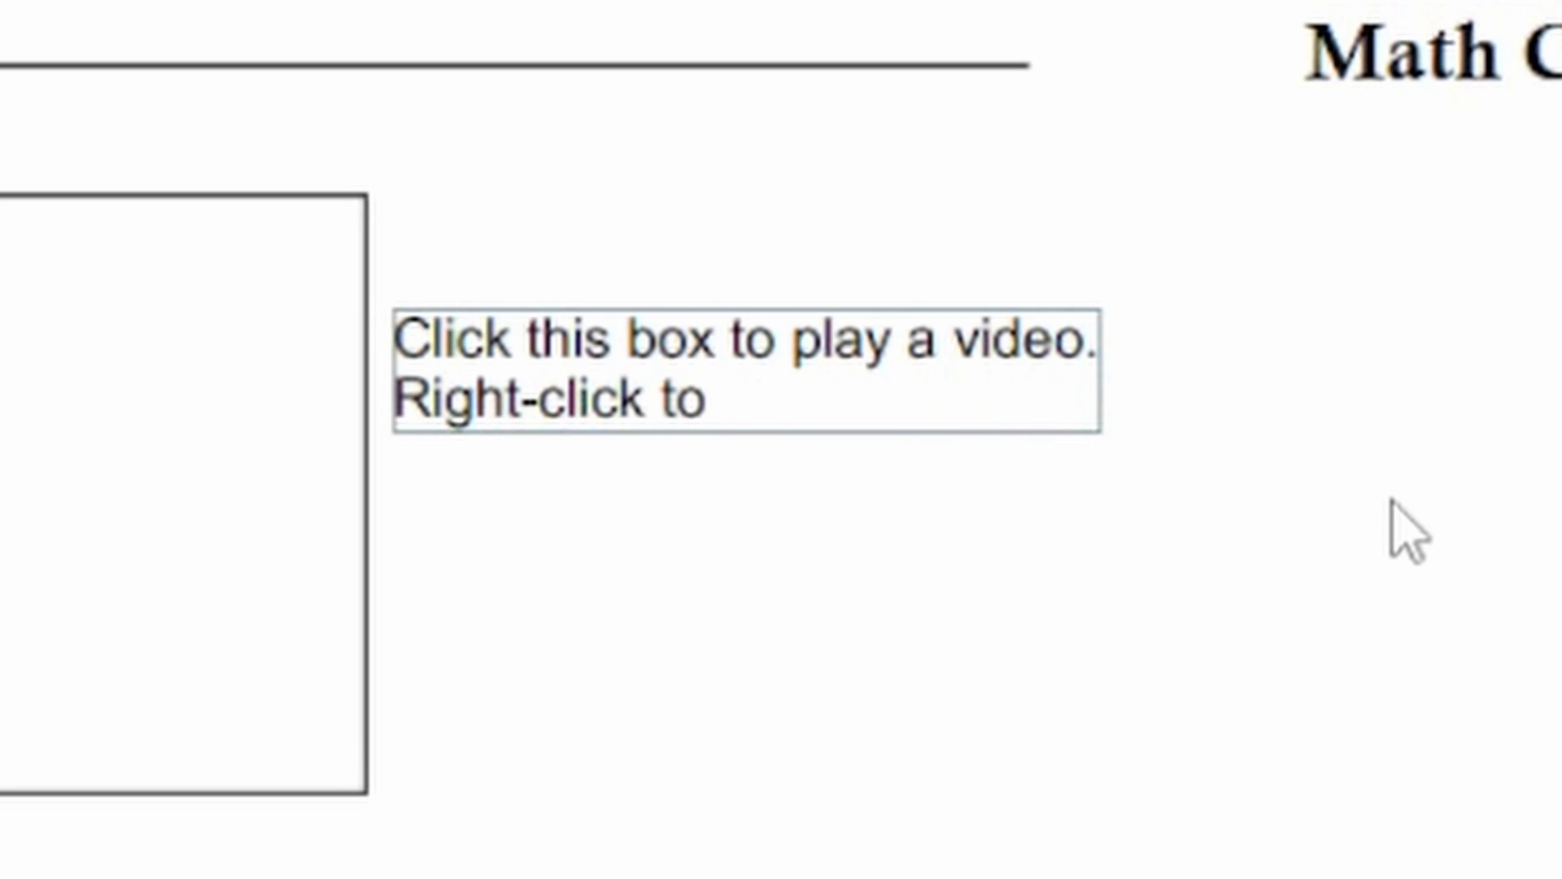
{"action": "type", "text": " see play/pause options."}
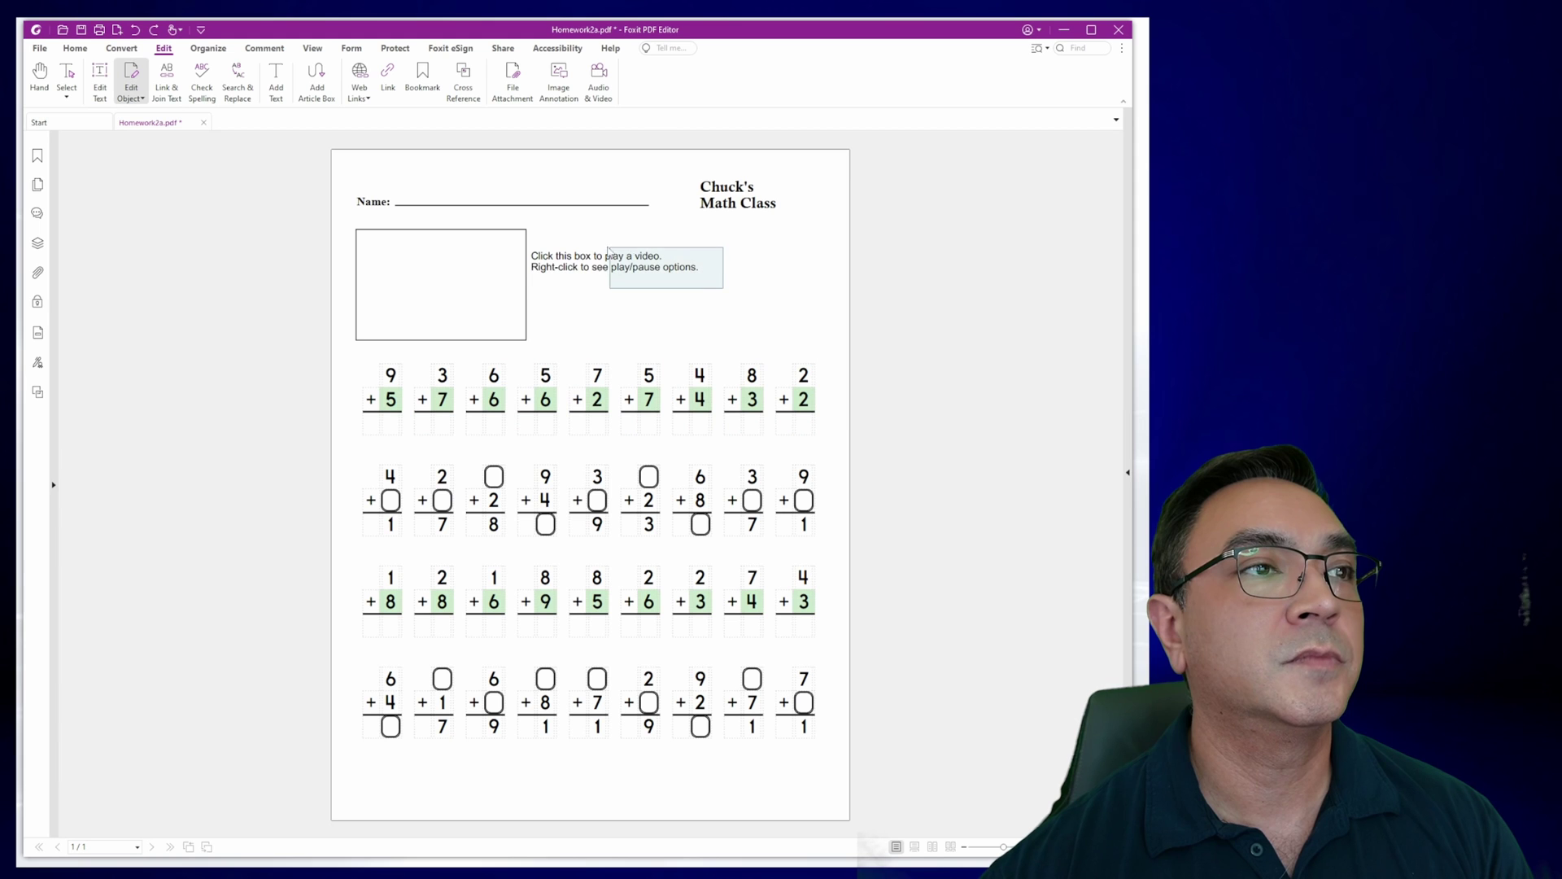
Move the note down so it sits level with the video box
{"action": "key", "text": "Escape"}
{"action": "left_click_drag", "start_coordinate": [569, 269], "coordinate": [565, 297]}
{"action": "left_click", "coordinate": [822, 322]}
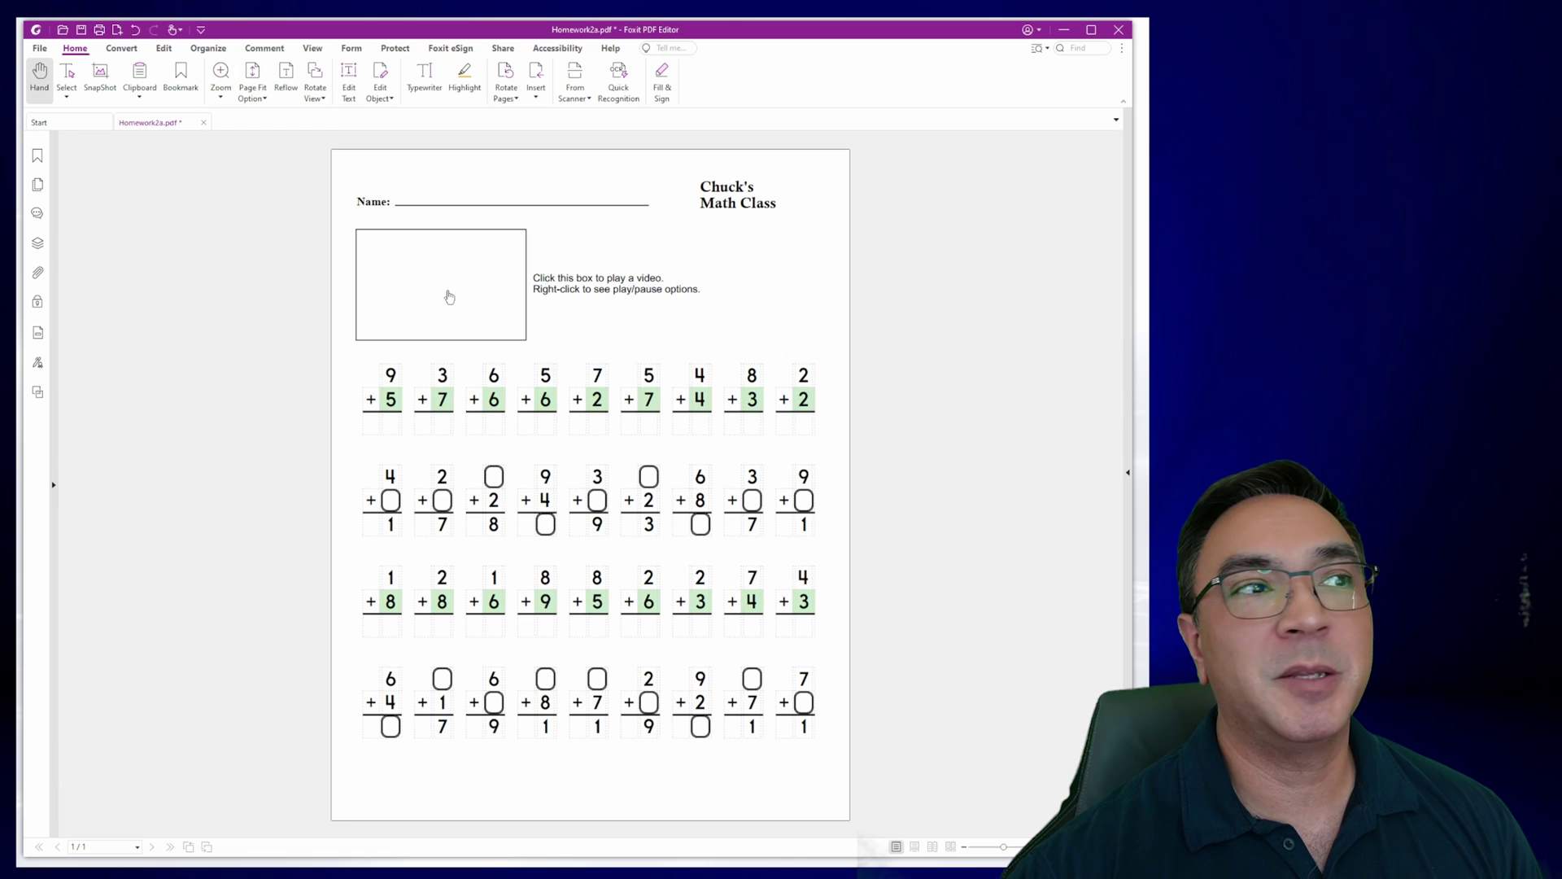
Play the embedded video to test it, then stop playback from its options menu
{"action": "left_click", "coordinate": [449, 297]}
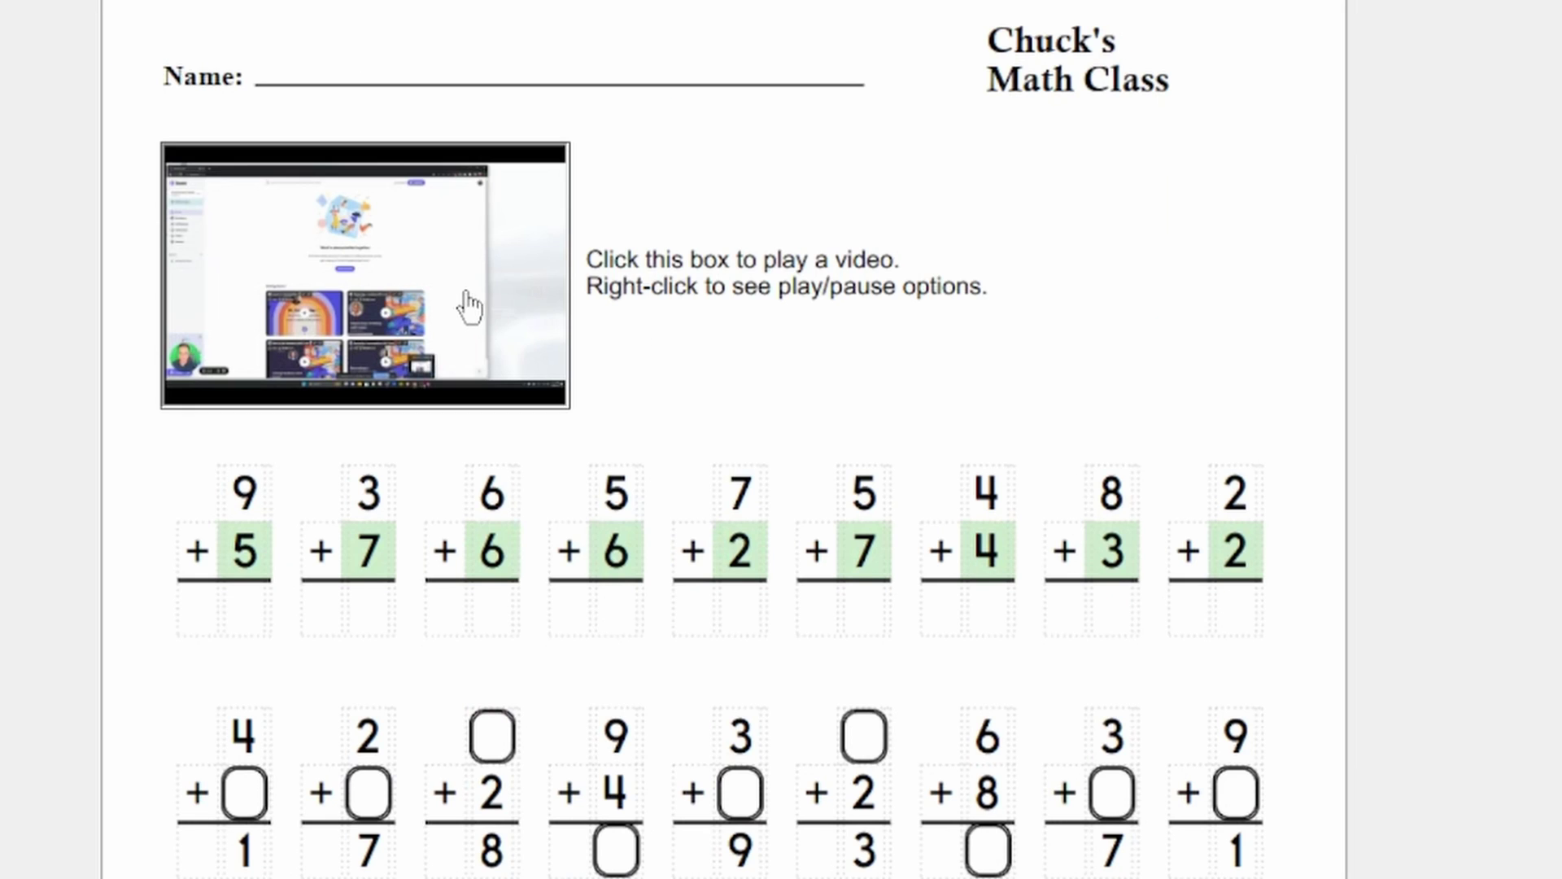
{"action": "right_click", "coordinate": [484, 297]}
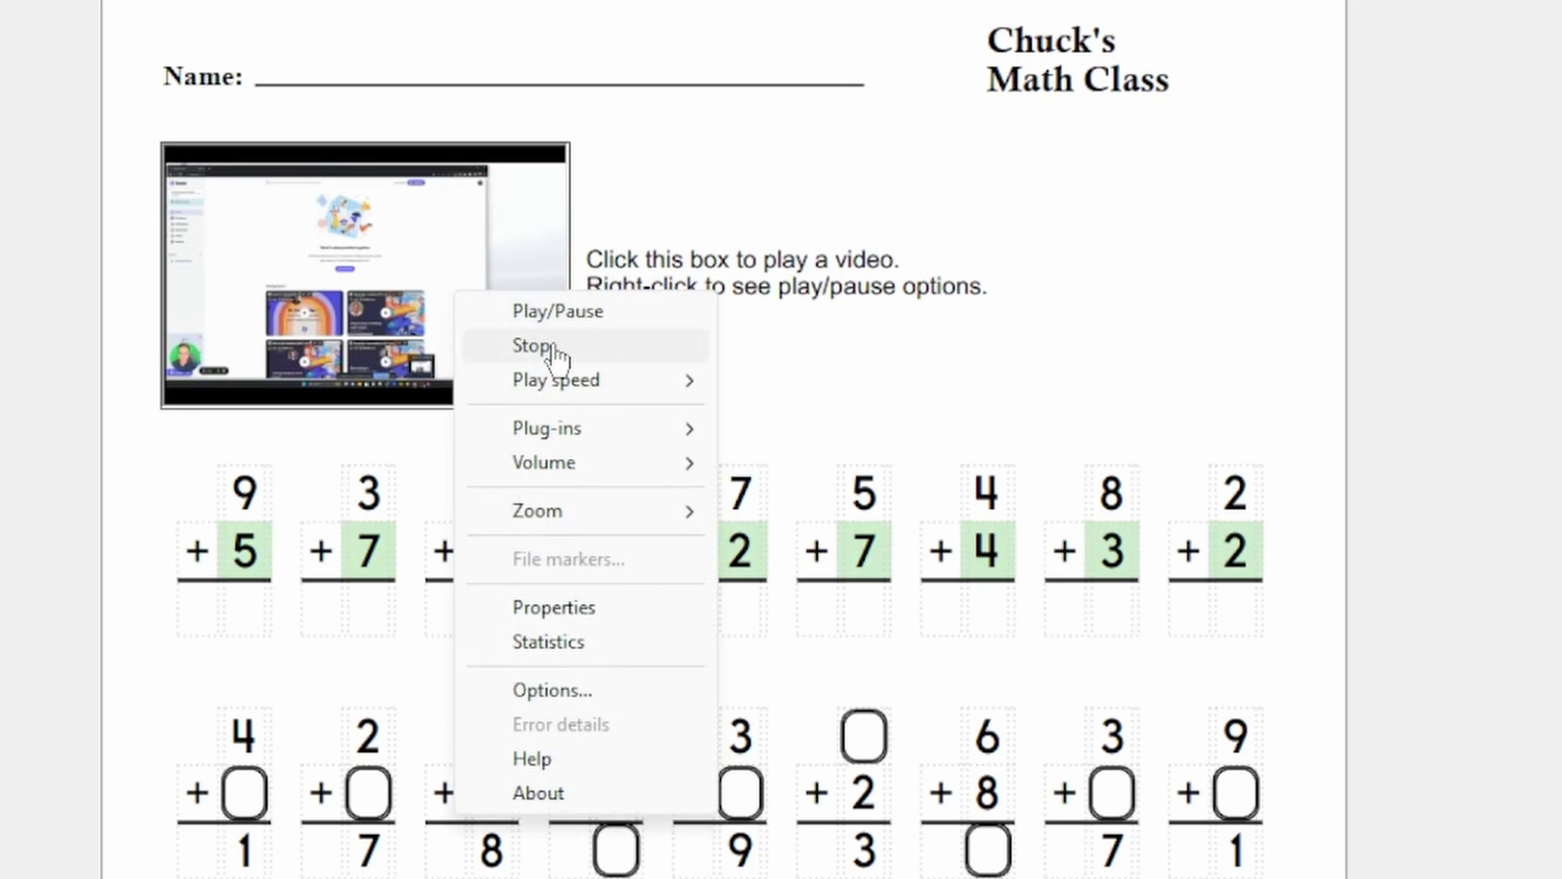
{"action": "left_click", "coordinate": [553, 349]}
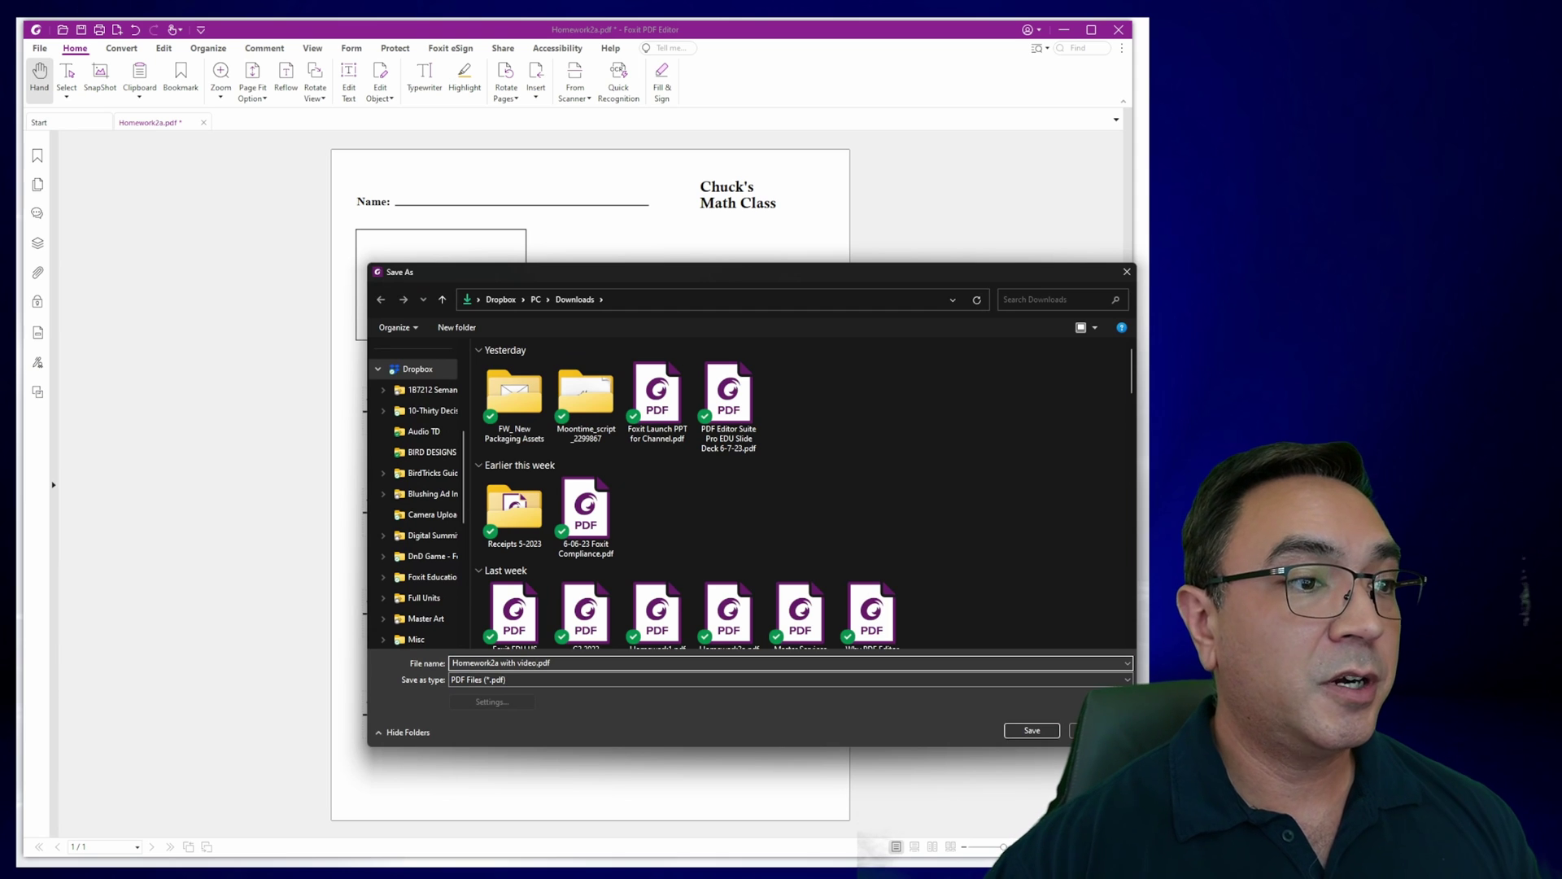
Save the worksheet as Homework2a with video.pdf in Downloads
{"action": "key", "text": "Return"}
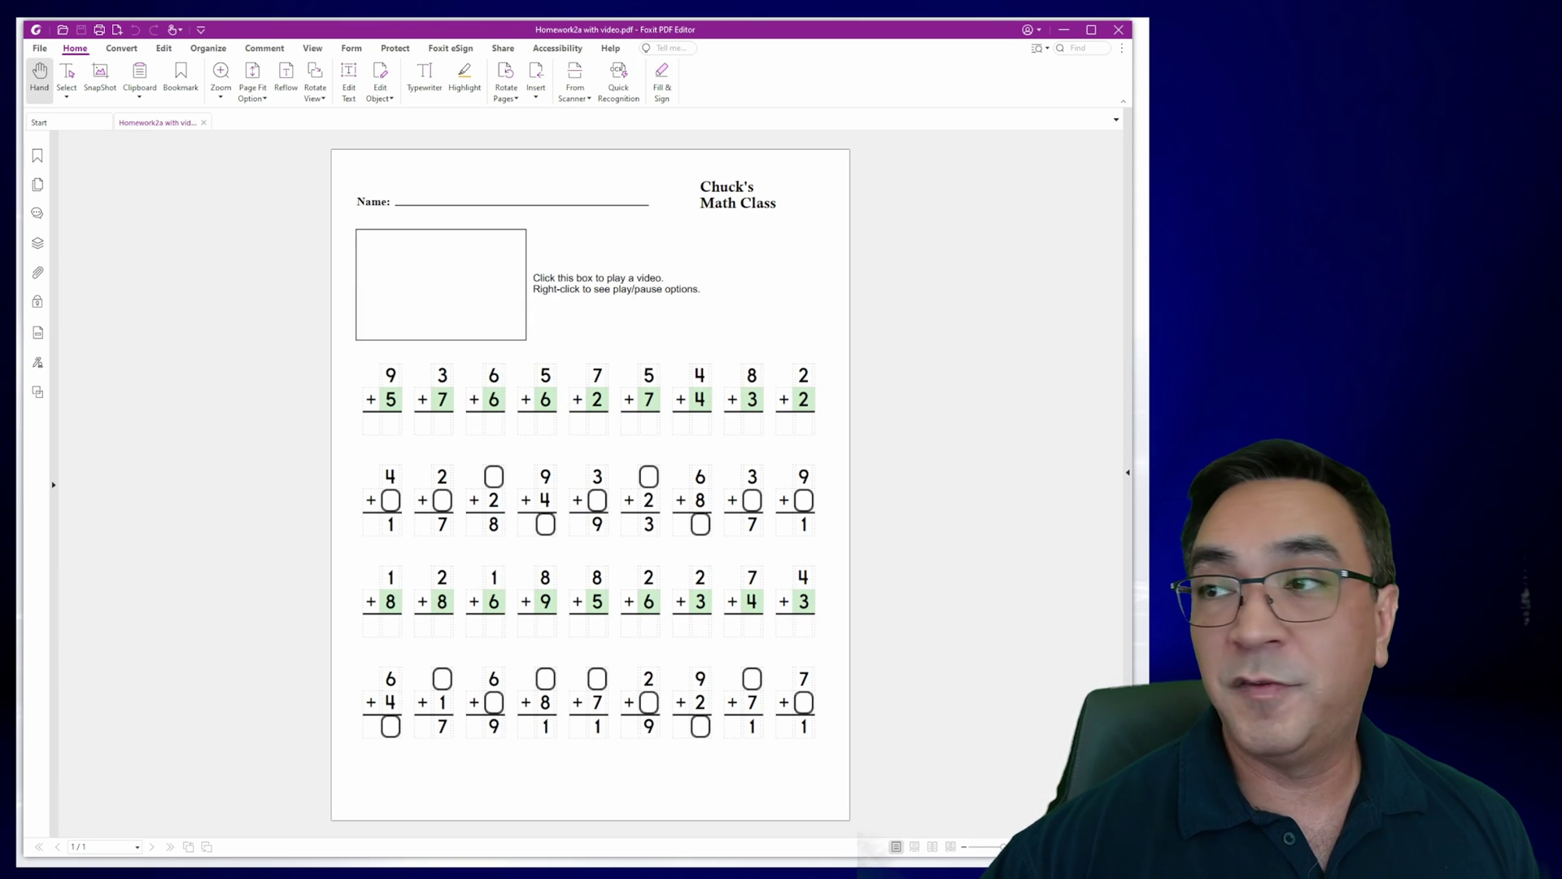